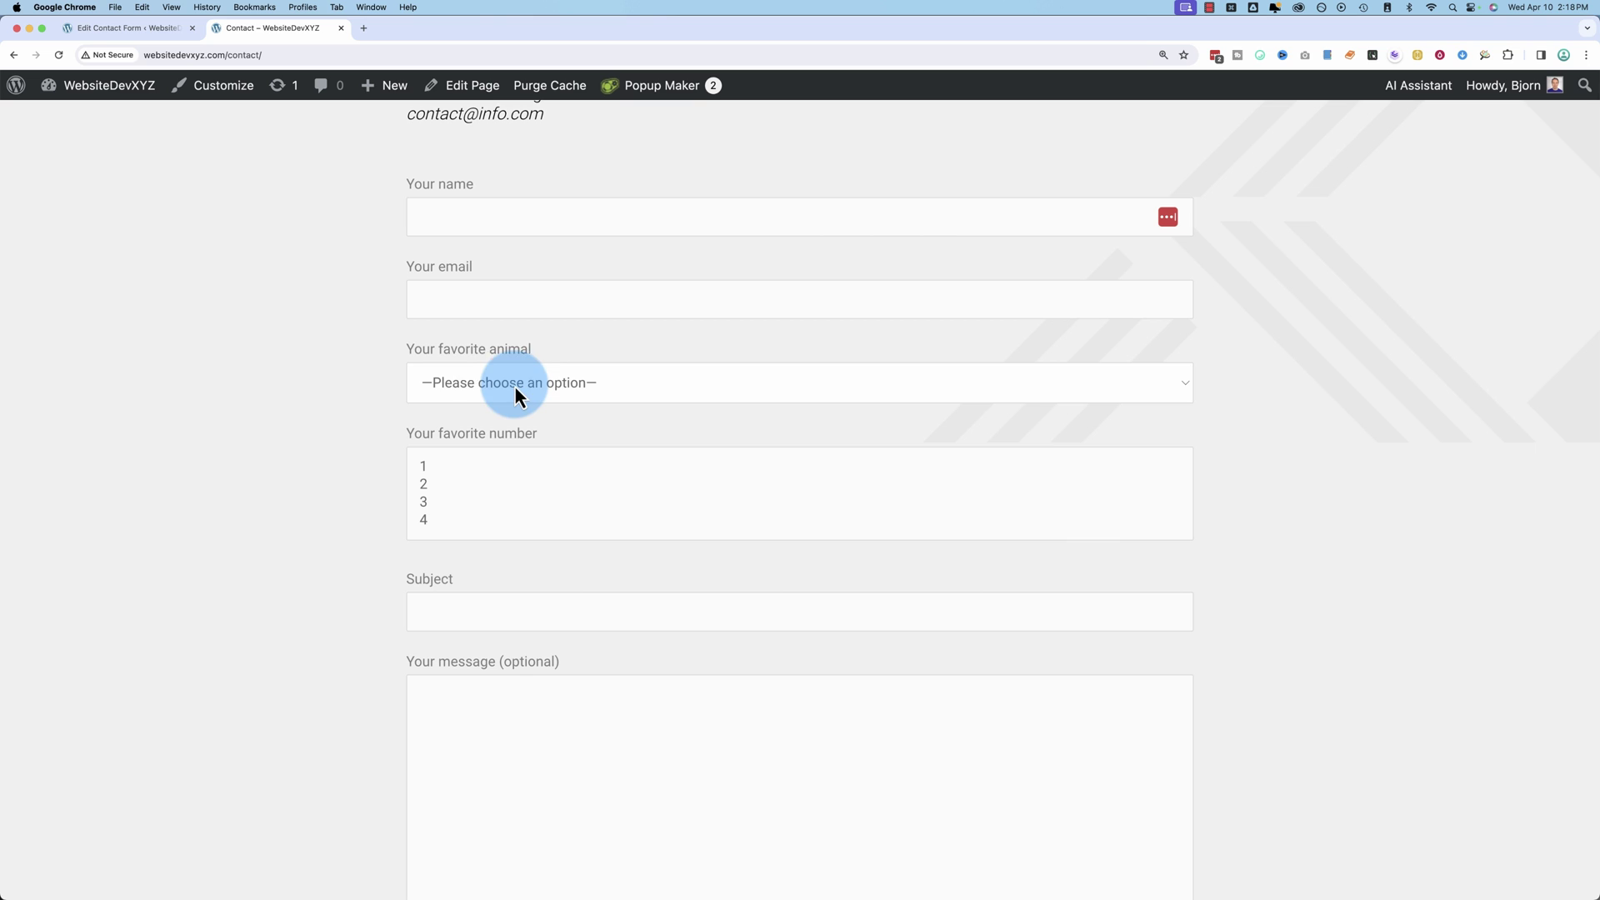
# Step: Try the favourite animal drop-down without changing it, then leave only 4 selected in the number list
pyautogui.click(455, 389)
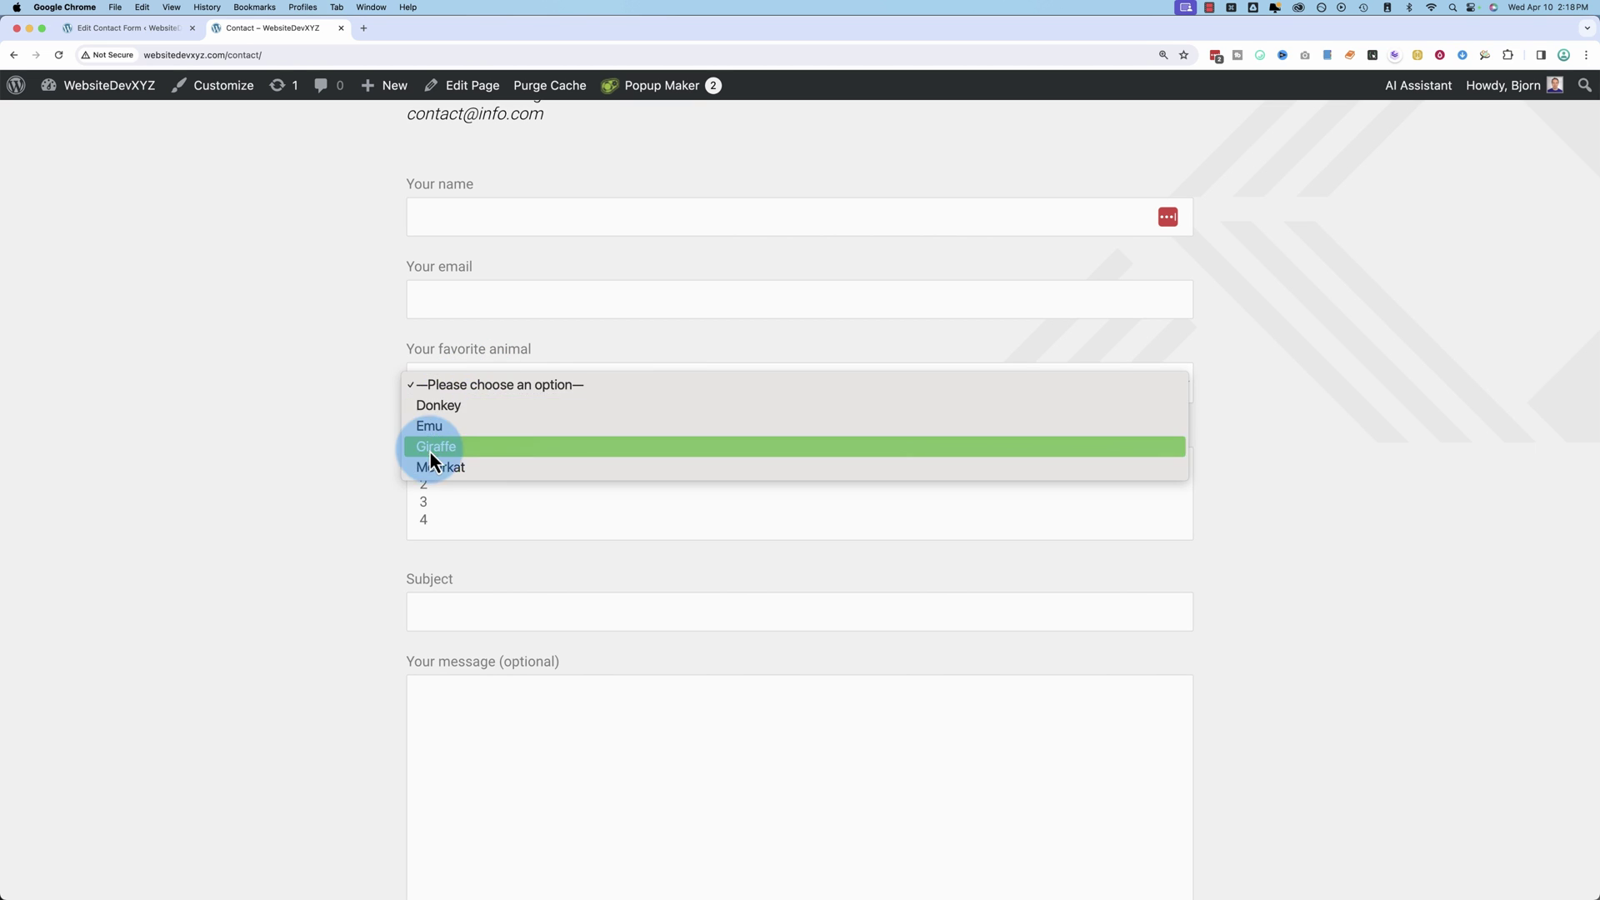
pyautogui.click(413, 473)
pyautogui.moveTo(519, 460); pyautogui.dragTo(461, 568)
pyautogui.click(460, 568)
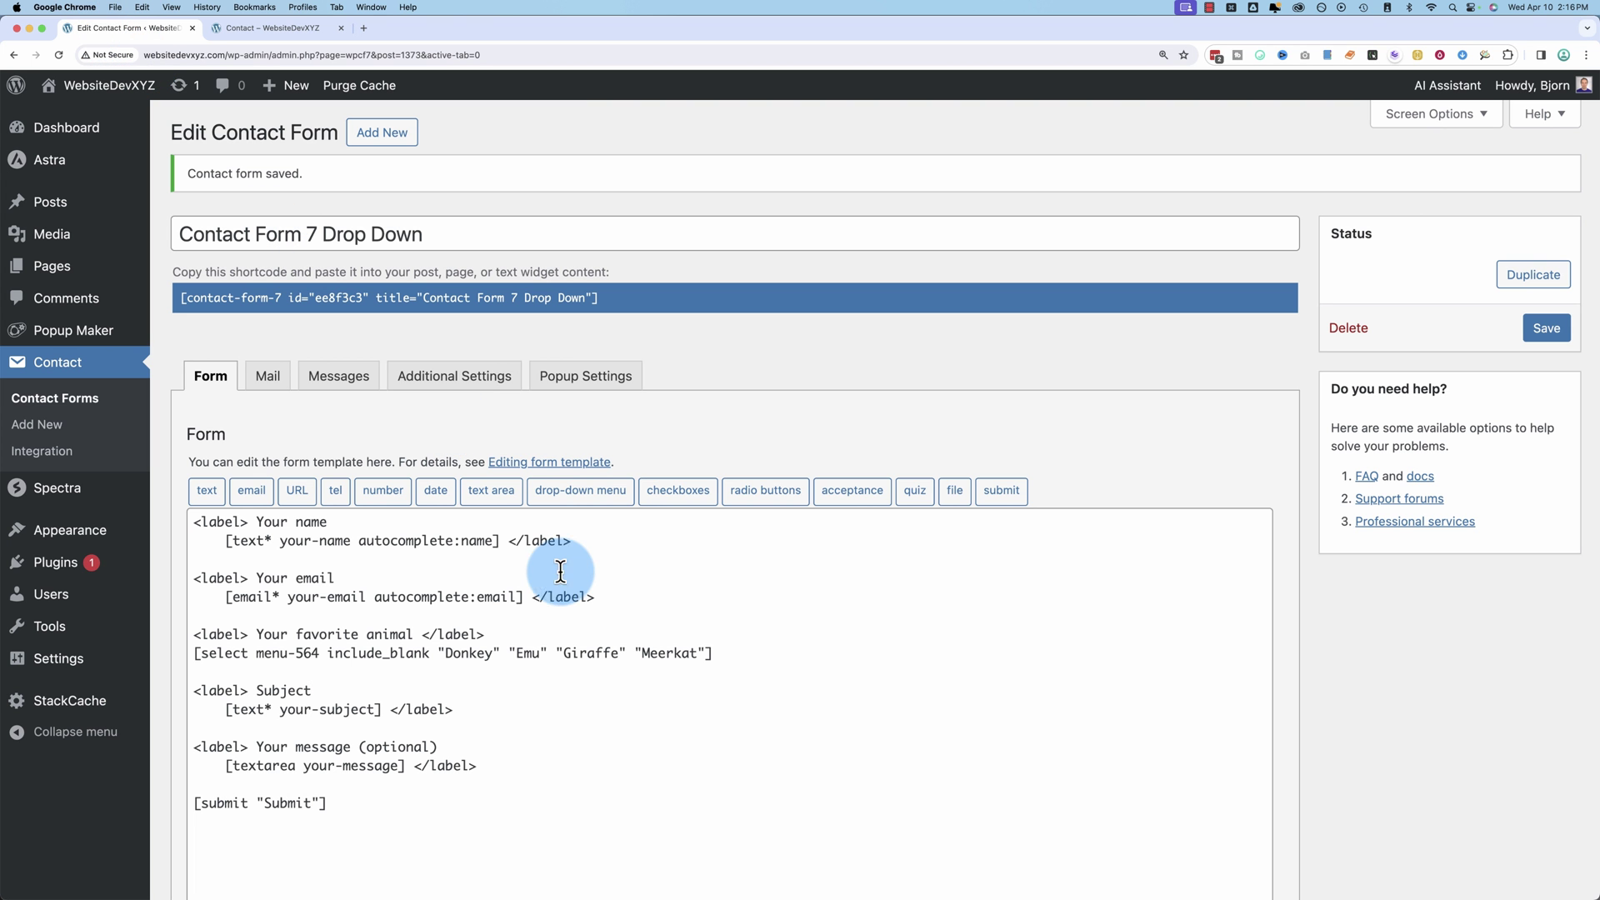
# Step: Compare the template's 'Your favorite animal' label and drop-down lines with the live form's label
pyautogui.scroll(-2, 511, 558)
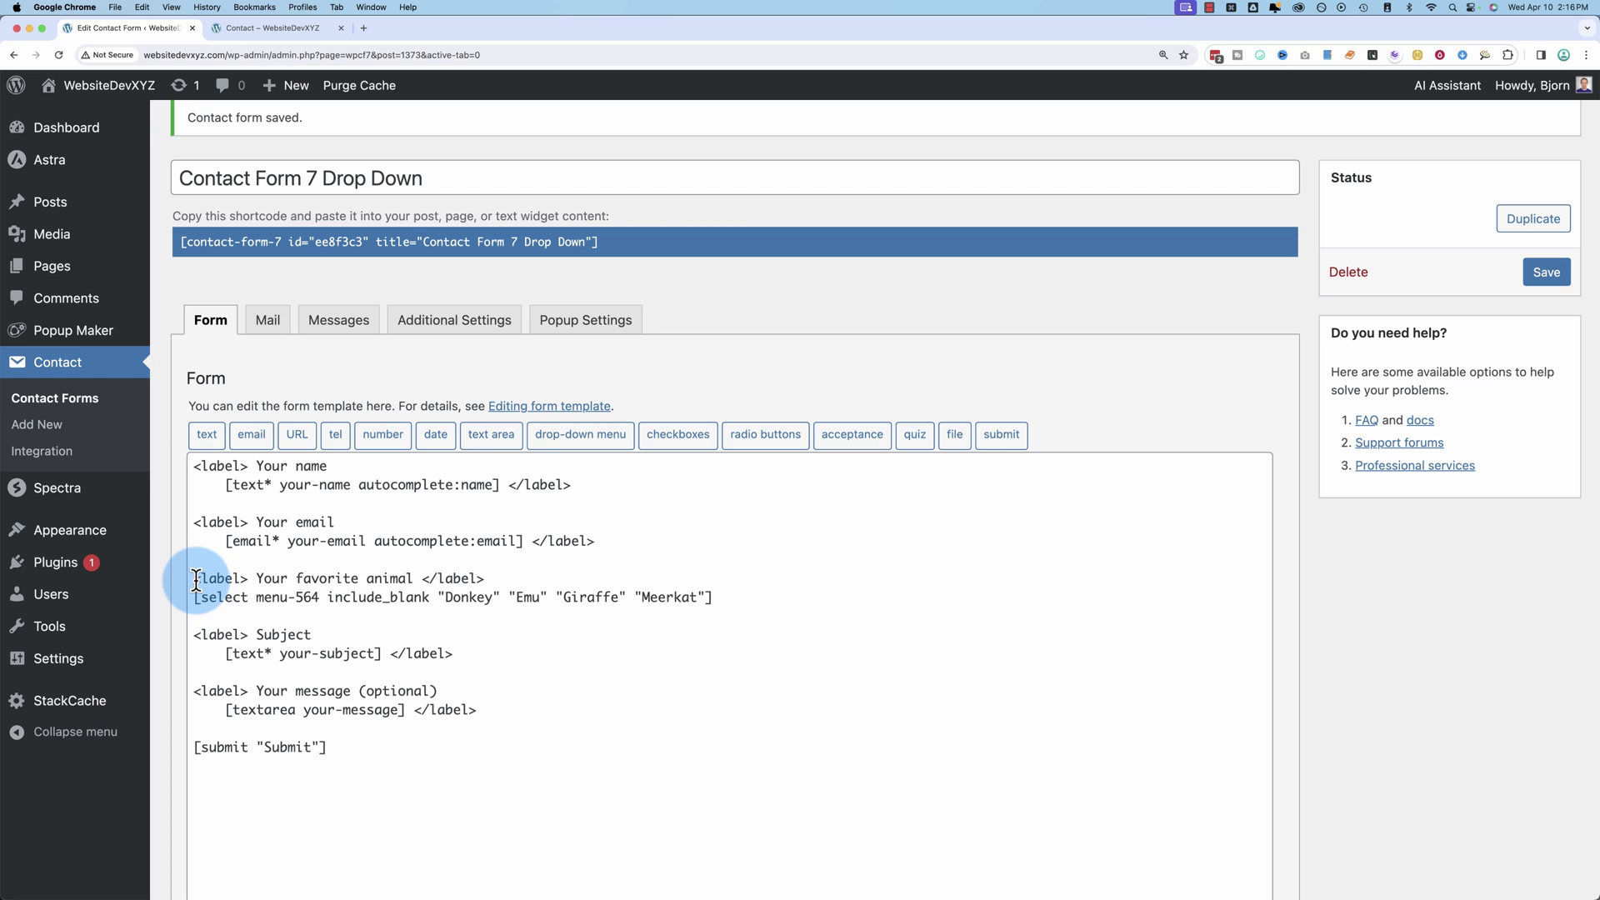
pyautogui.moveTo(196, 579); pyautogui.dragTo(741, 605)
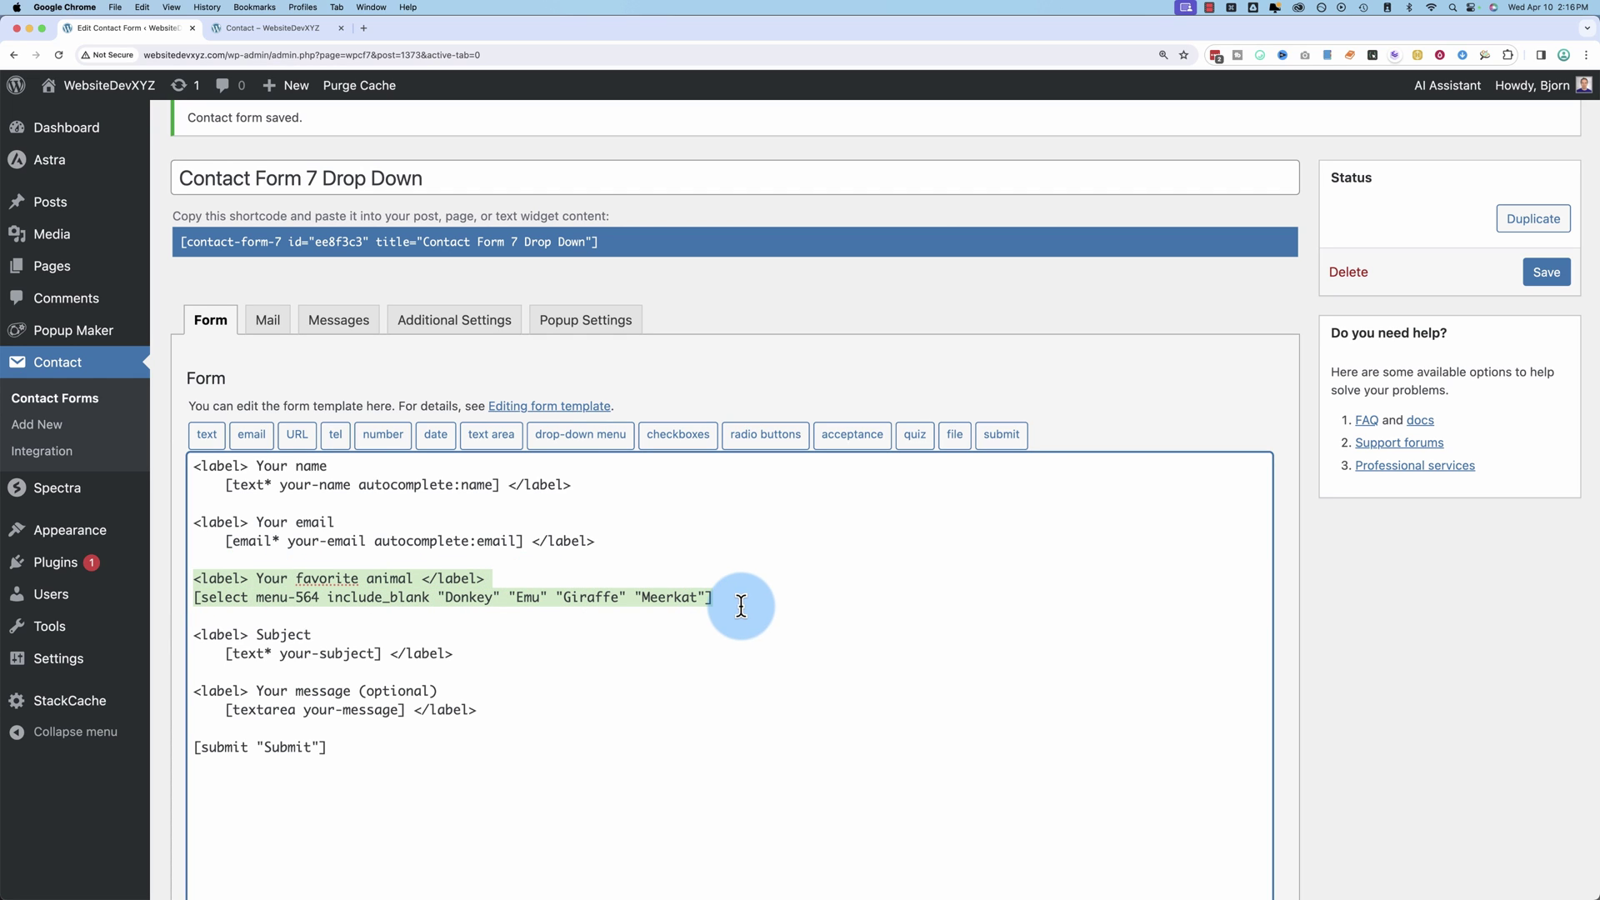
pyautogui.click(233, 595)
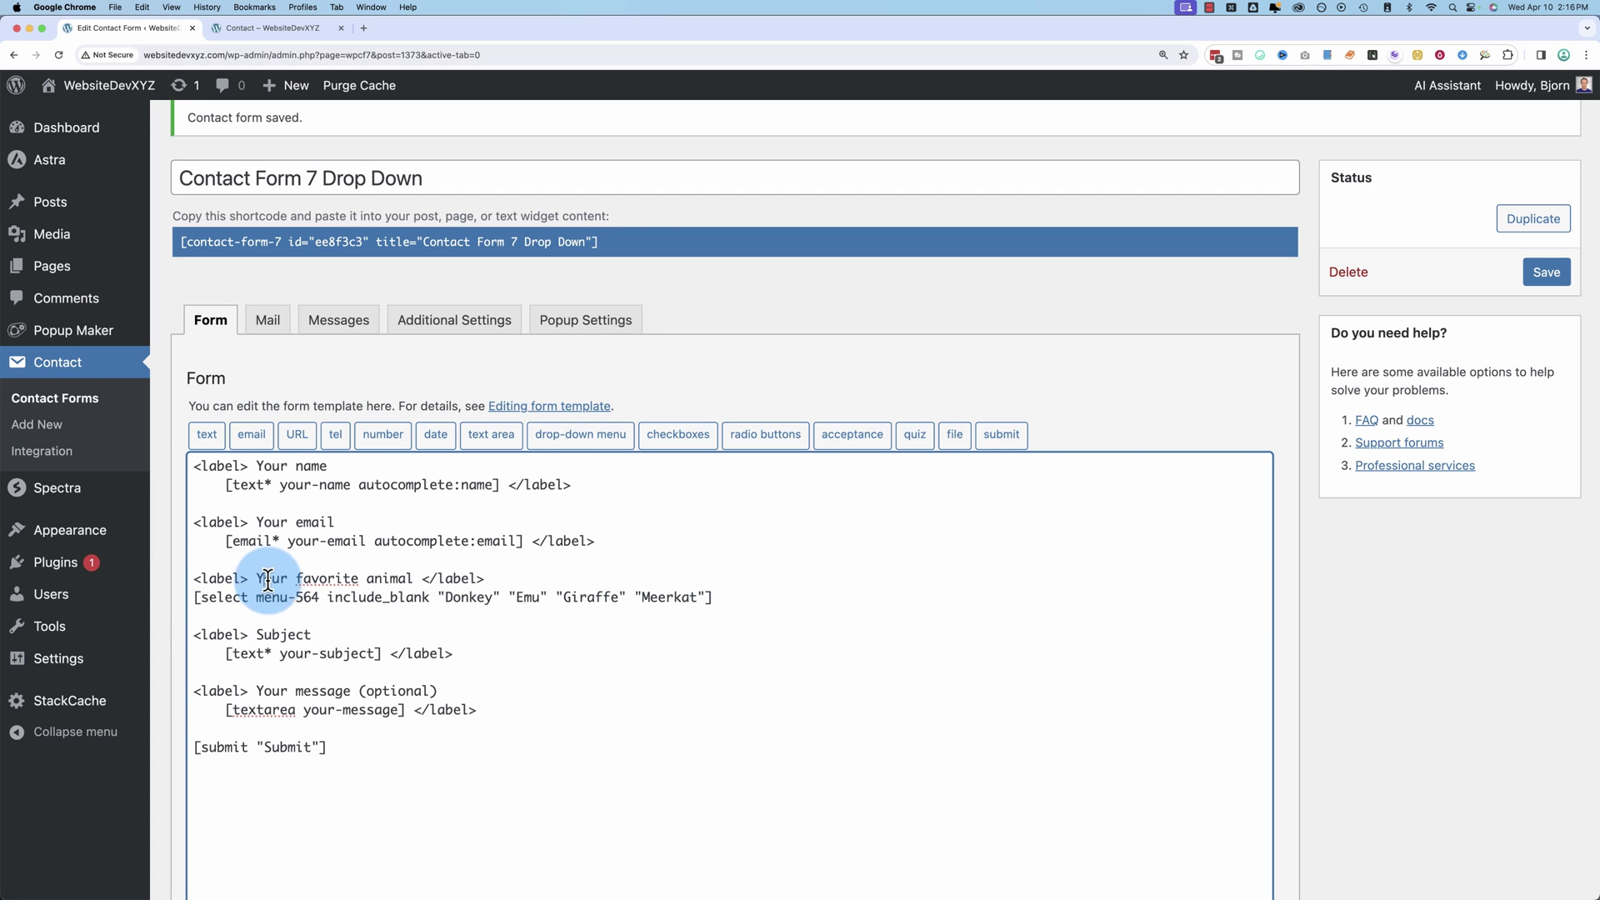
pyautogui.moveTo(268, 579); pyautogui.dragTo(499, 578)
pyautogui.click(422, 578)
pyautogui.click(247, 34)
pyautogui.click(486, 274)
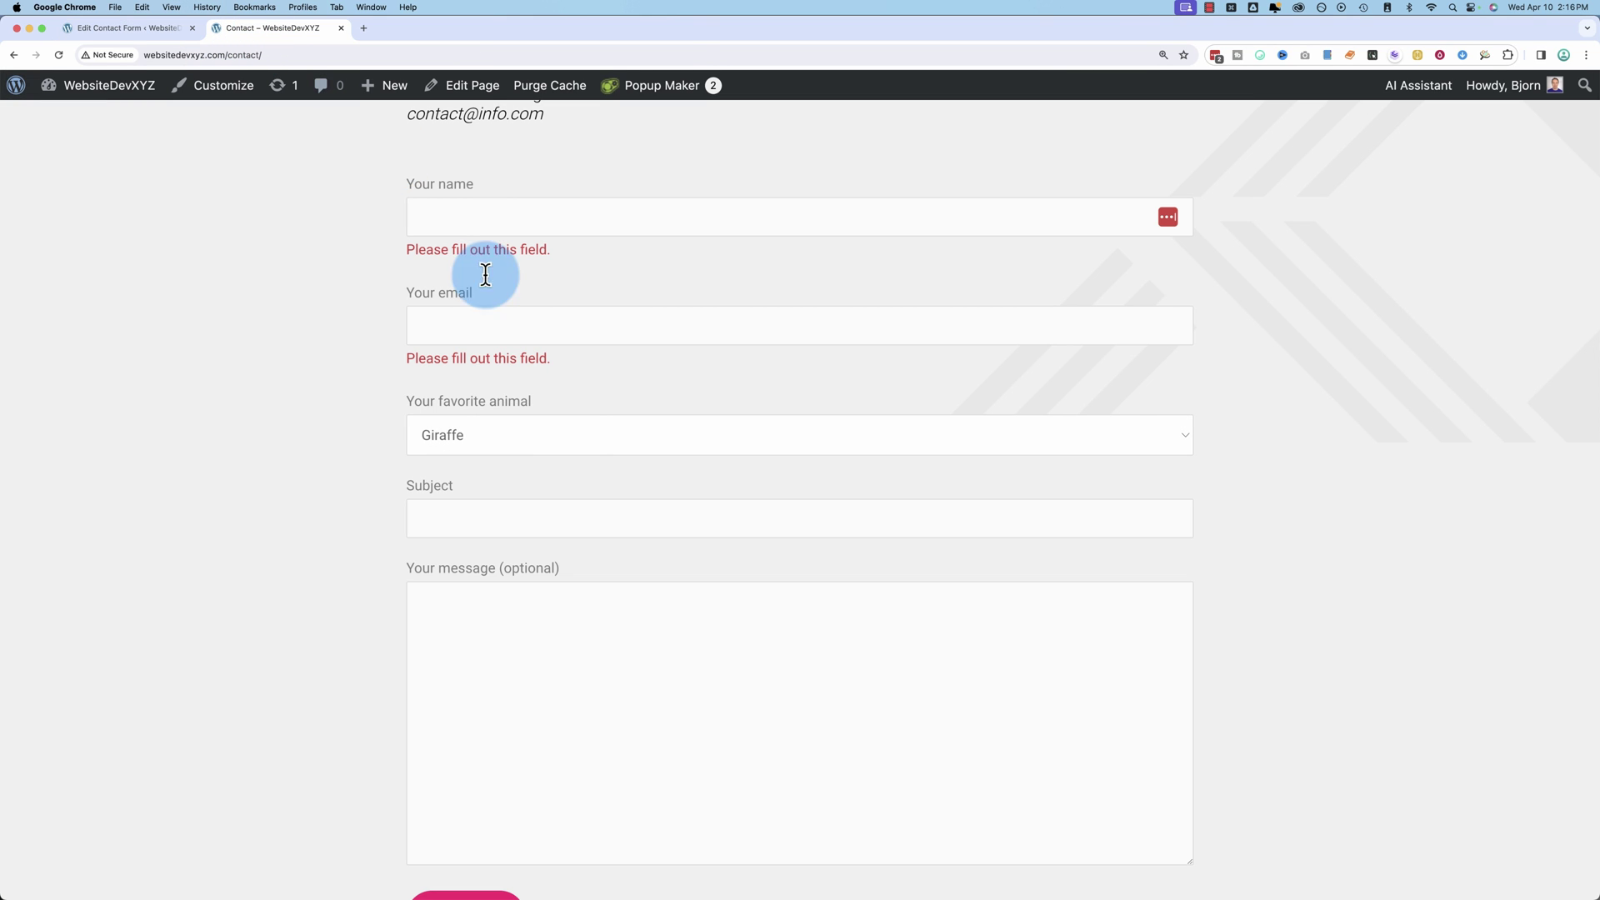
pyautogui.moveTo(387, 401); pyautogui.dragTo(564, 404)
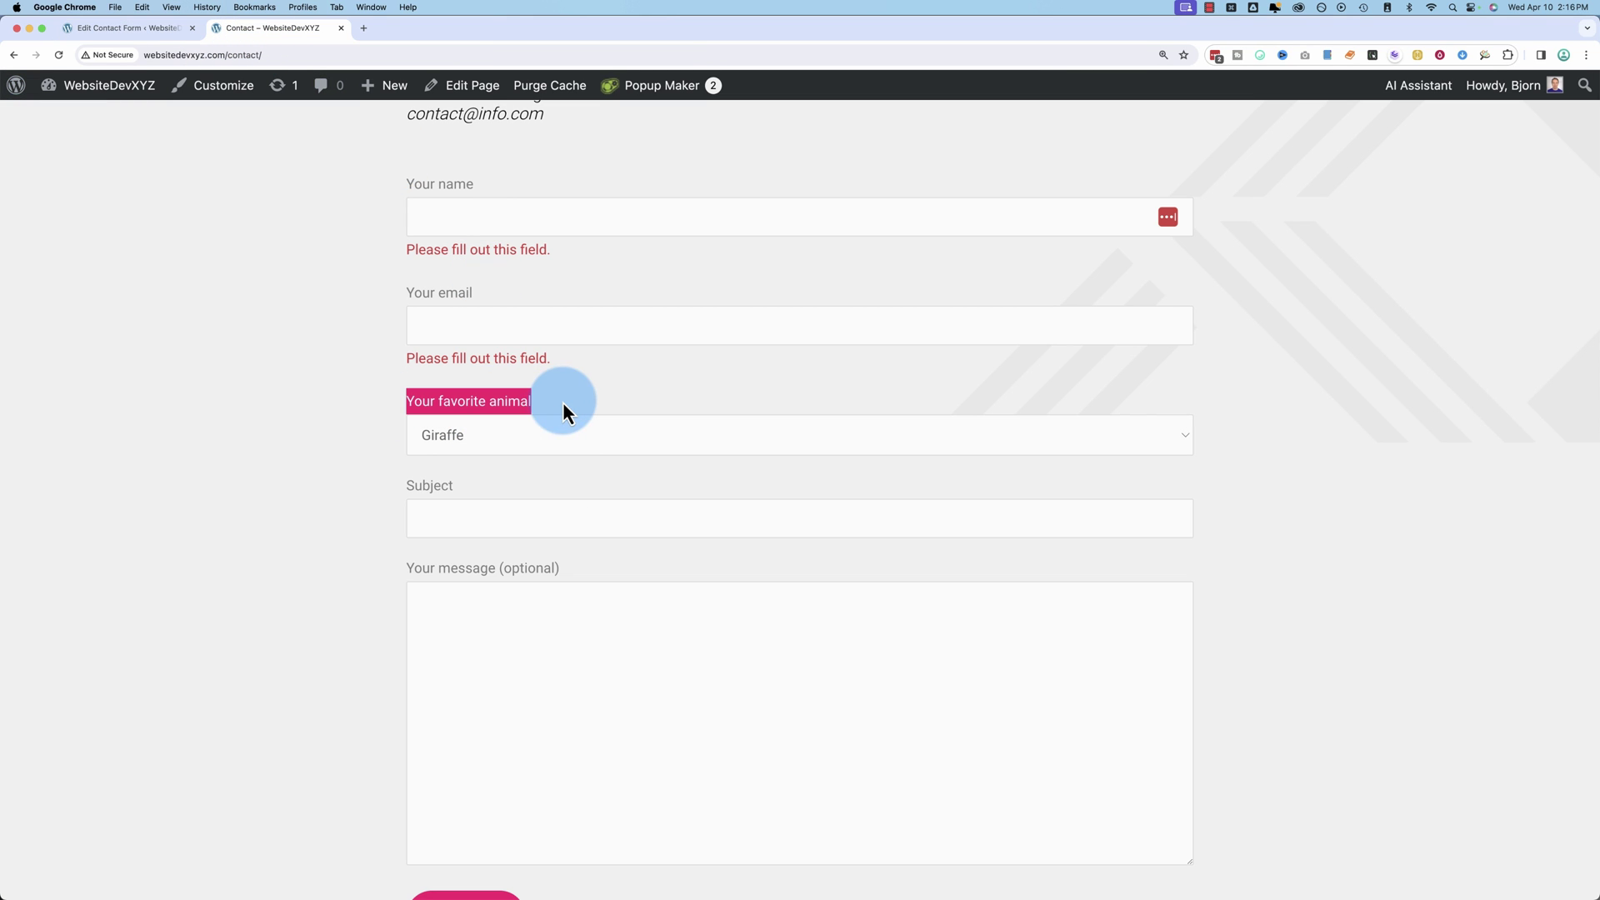
pyautogui.click(178, 34)
pyautogui.moveTo(187, 596); pyautogui.dragTo(735, 594)
# Step: Copy the animal label below the drop-down tag and change it to 'Your favorite number'
pyautogui.click(737, 597)
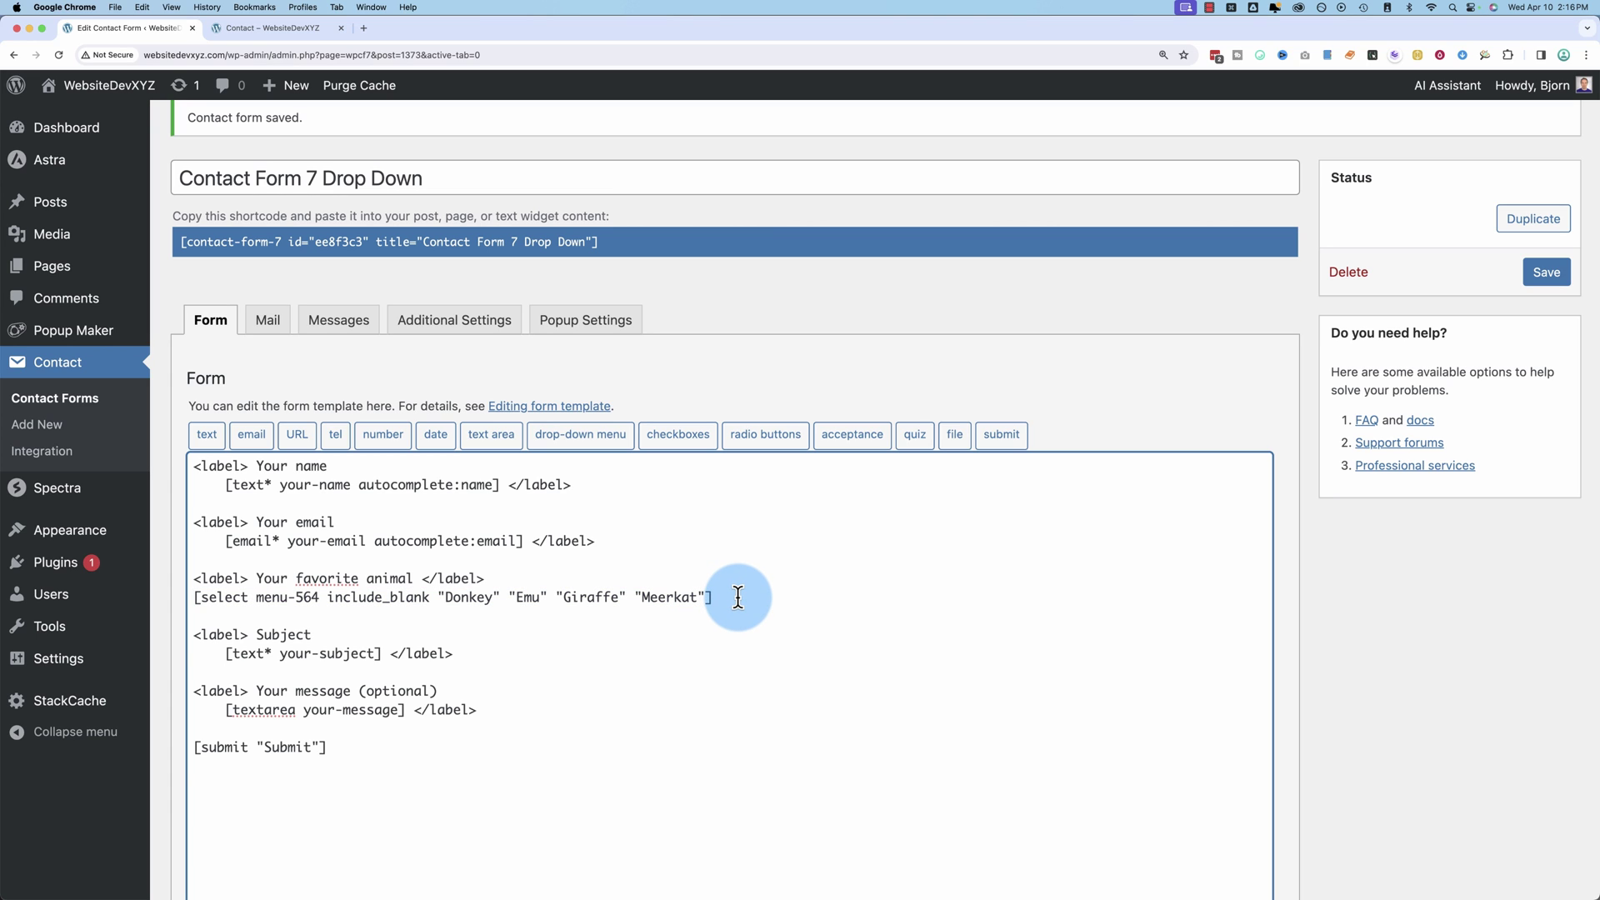
pyautogui.press('Return')
pyautogui.press('Return')
pyautogui.moveTo(483, 578); pyautogui.dragTo(319, 588)
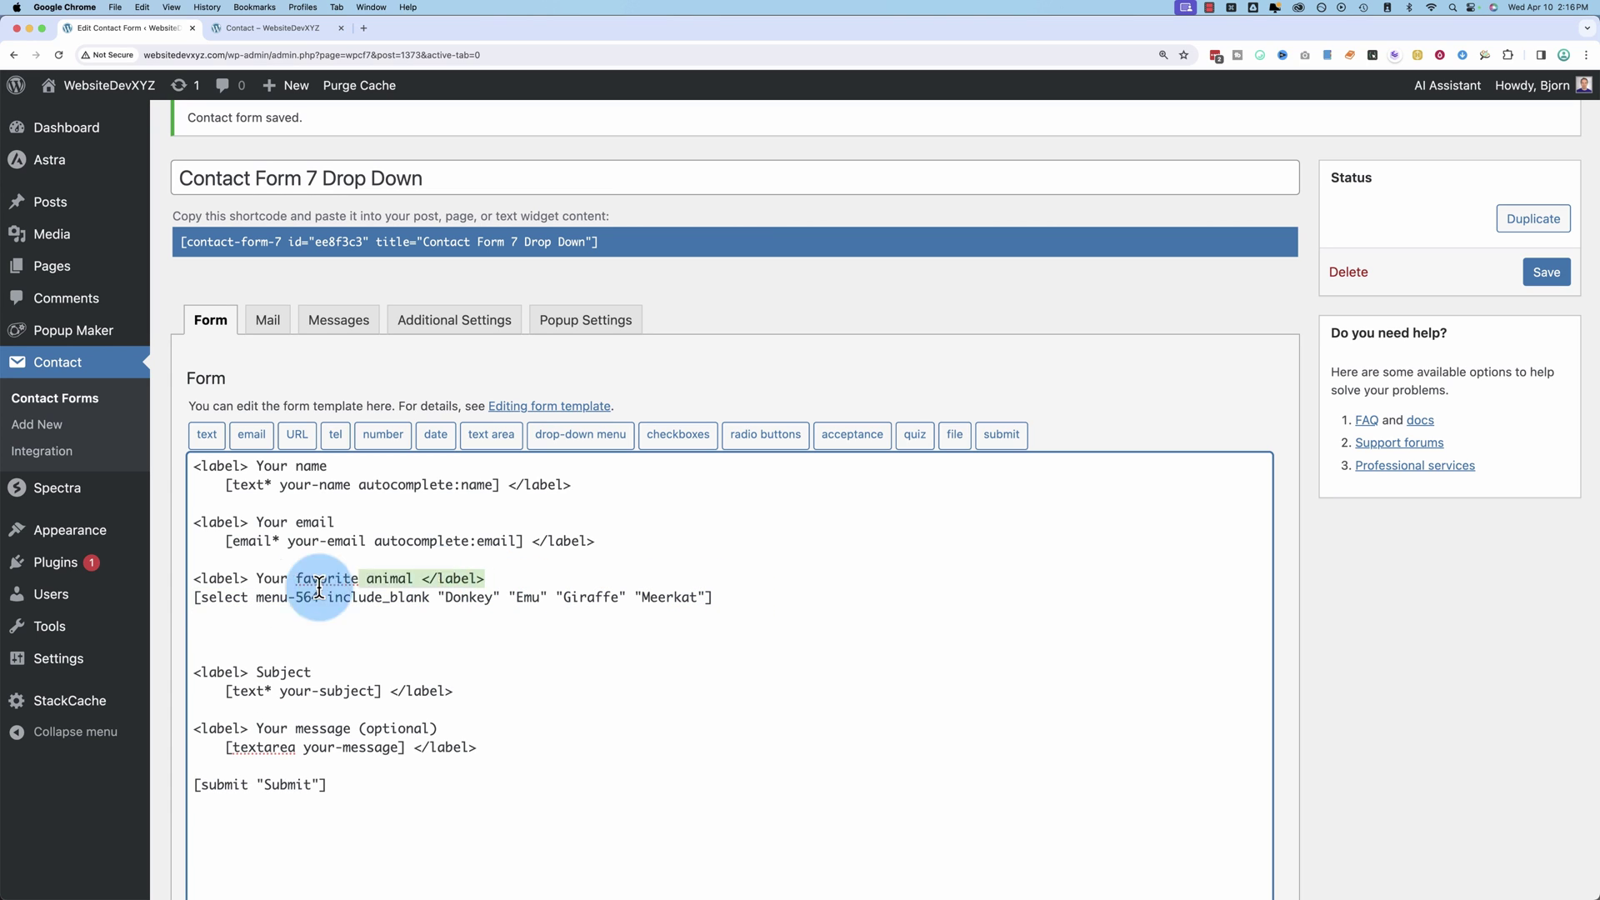
pyautogui.press('super+c')
pyautogui.click(393, 642)
pyautogui.press('super+v')
pyautogui.doubleClick(388, 635)
pyautogui.write('number')
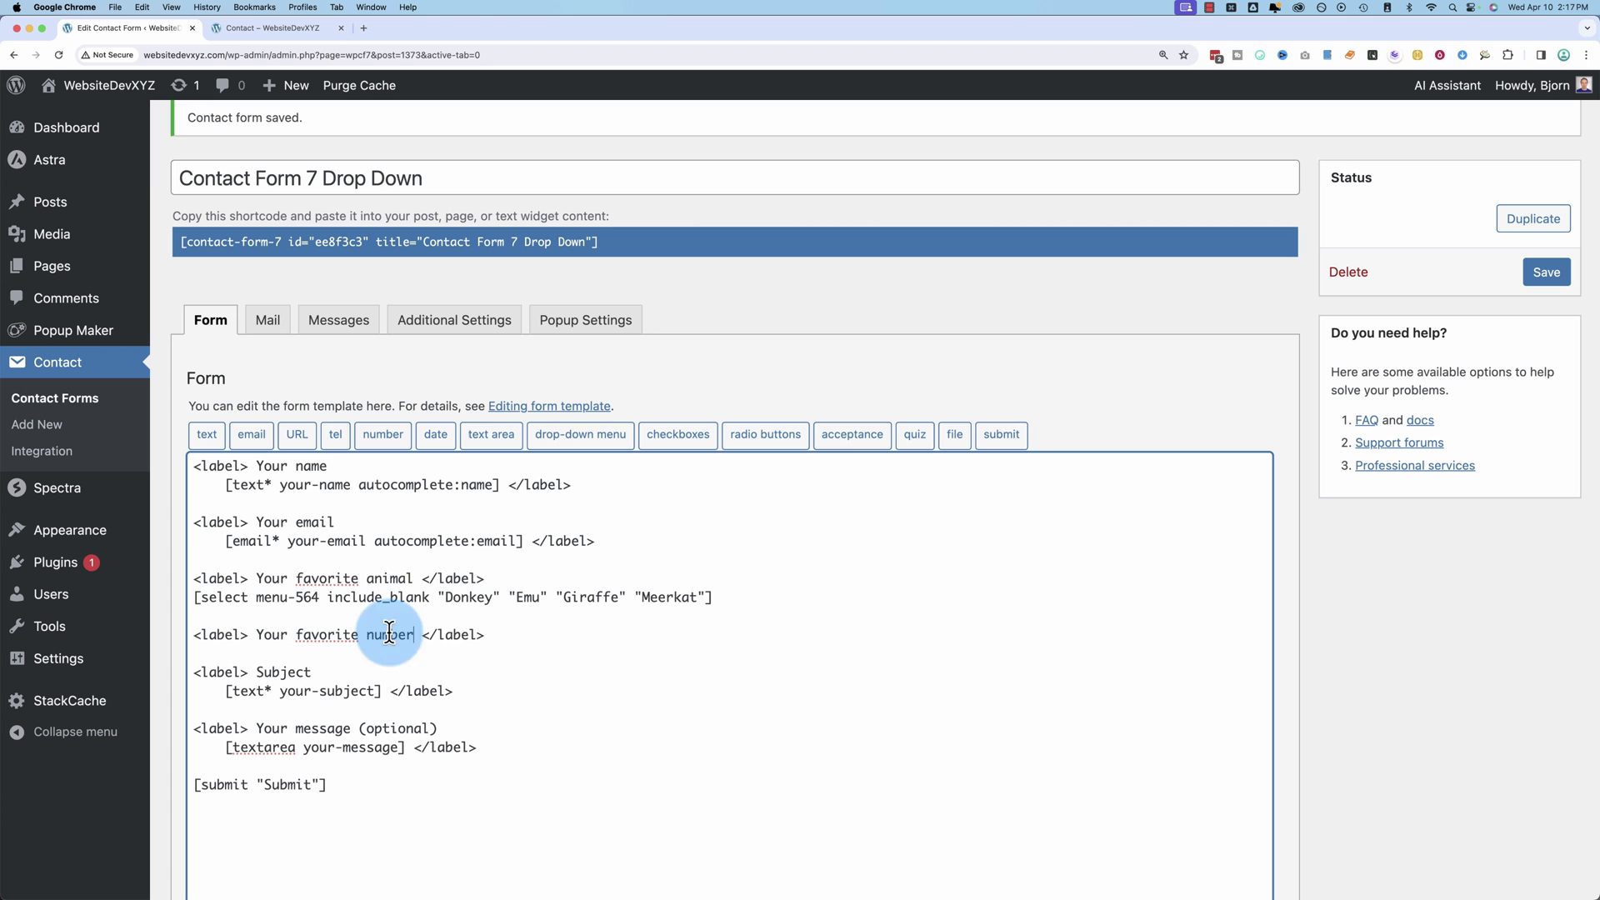
pyautogui.click(495, 635)
pyautogui.press('Return')
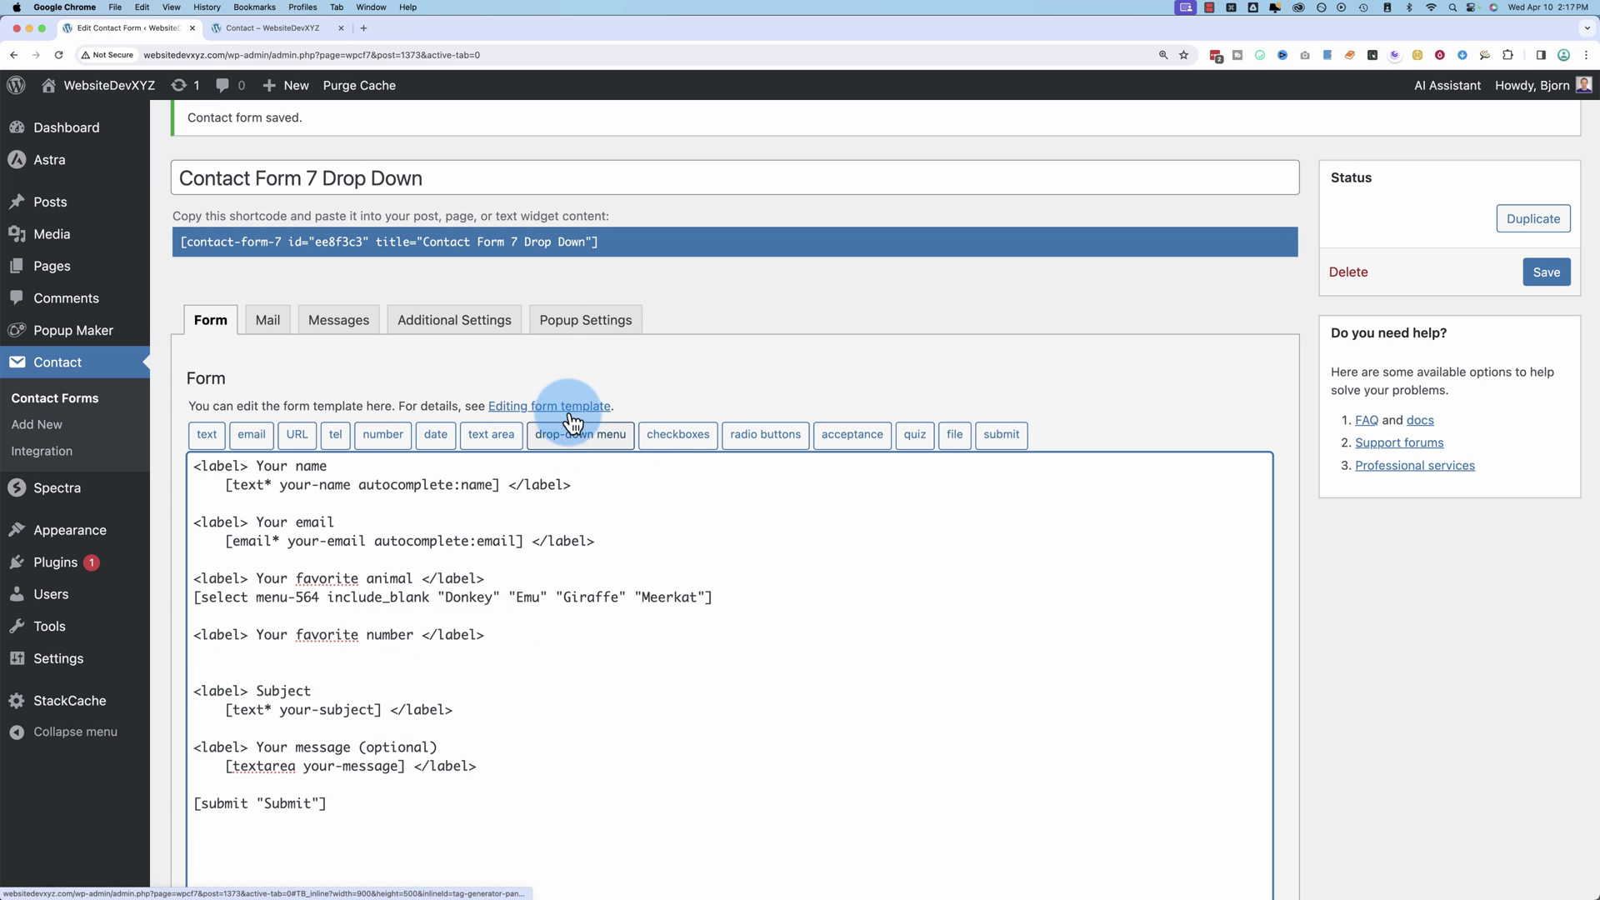
# Step: Generate a drop-down tag with options 1, 2, 3, 4, multiple selections and a blank first item, and insert it
pyautogui.click(572, 423)
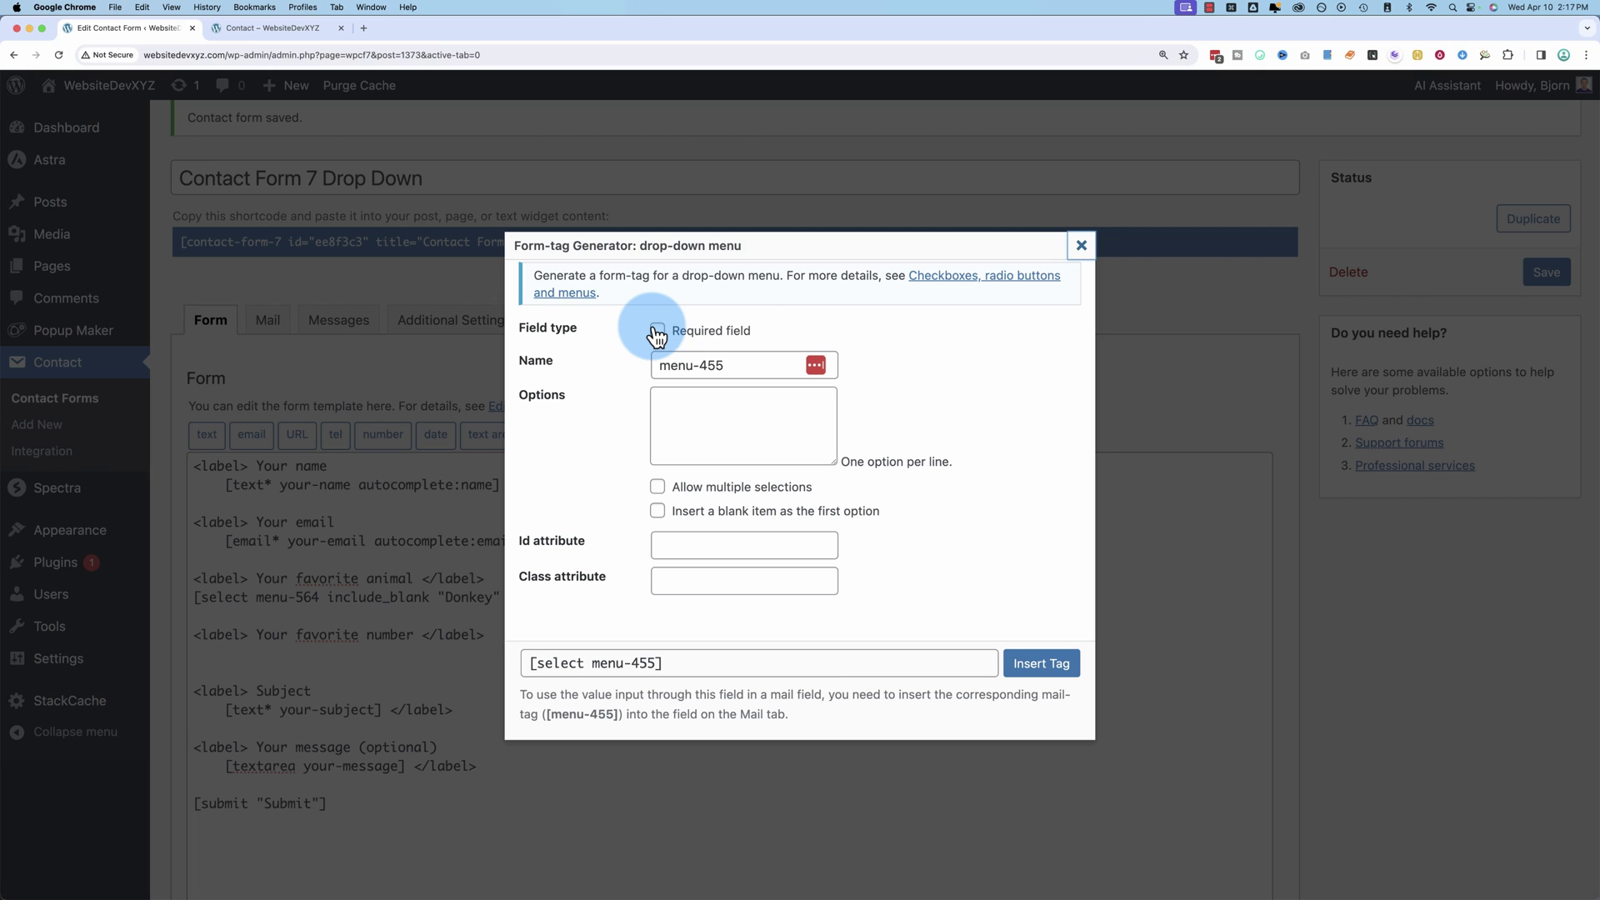
pyautogui.click(673, 398)
pyautogui.write('1')
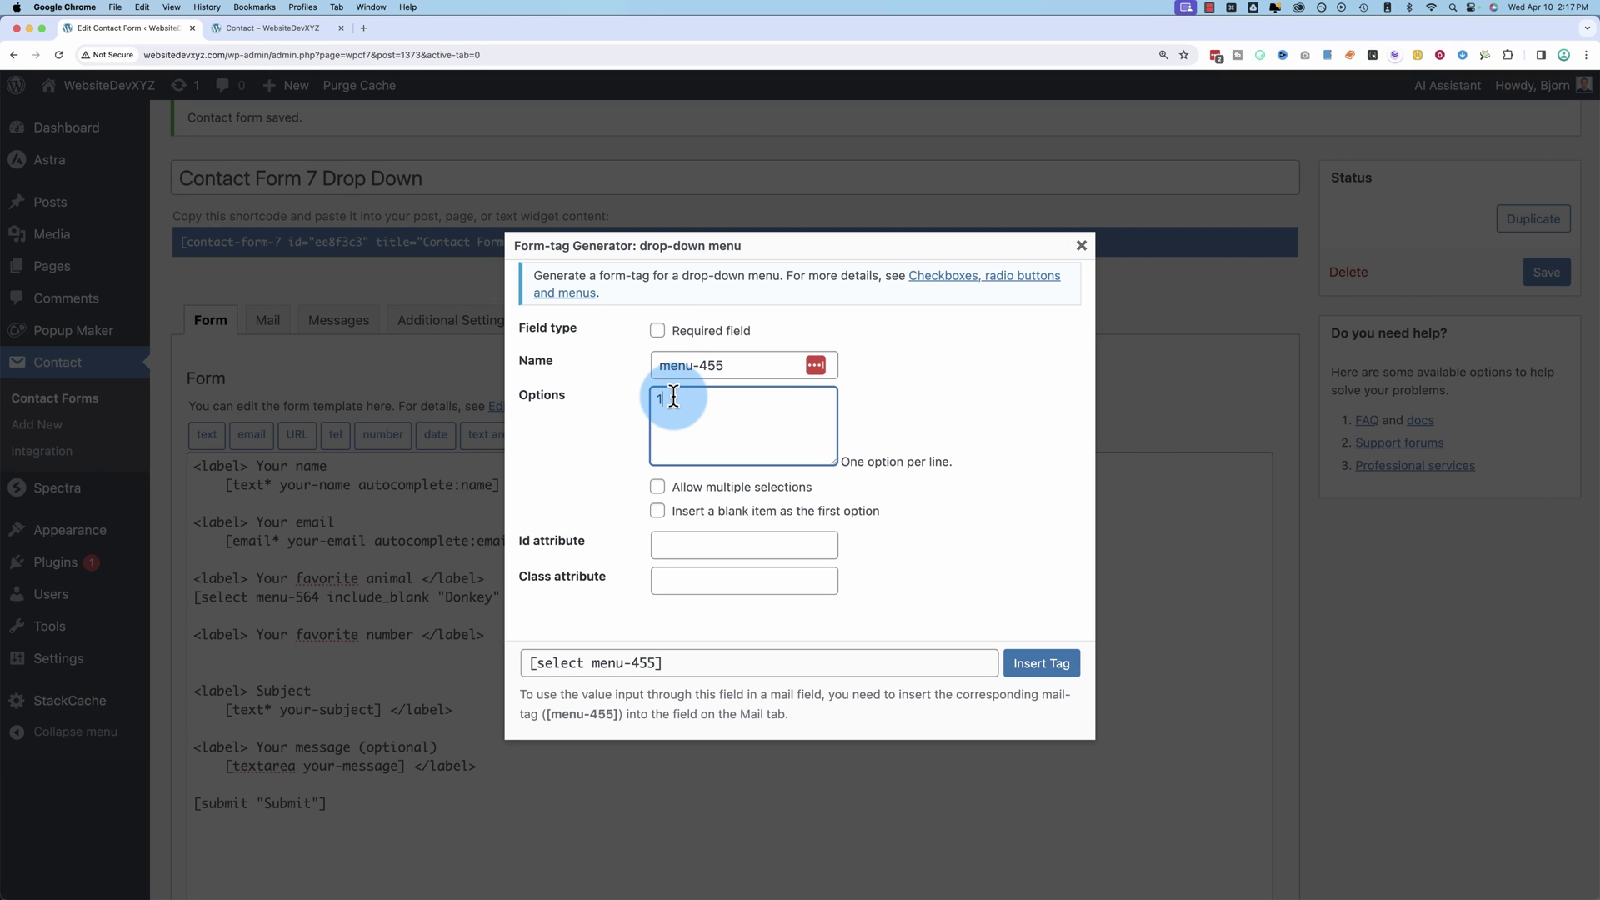
pyautogui.press('Return')
pyautogui.write('2')
pyautogui.press('Return')
pyautogui.write('3')
pyautogui.press('Return')
pyautogui.write('4')
pyautogui.press('Return')
pyautogui.press('BackSpace')
pyautogui.click(662, 490)
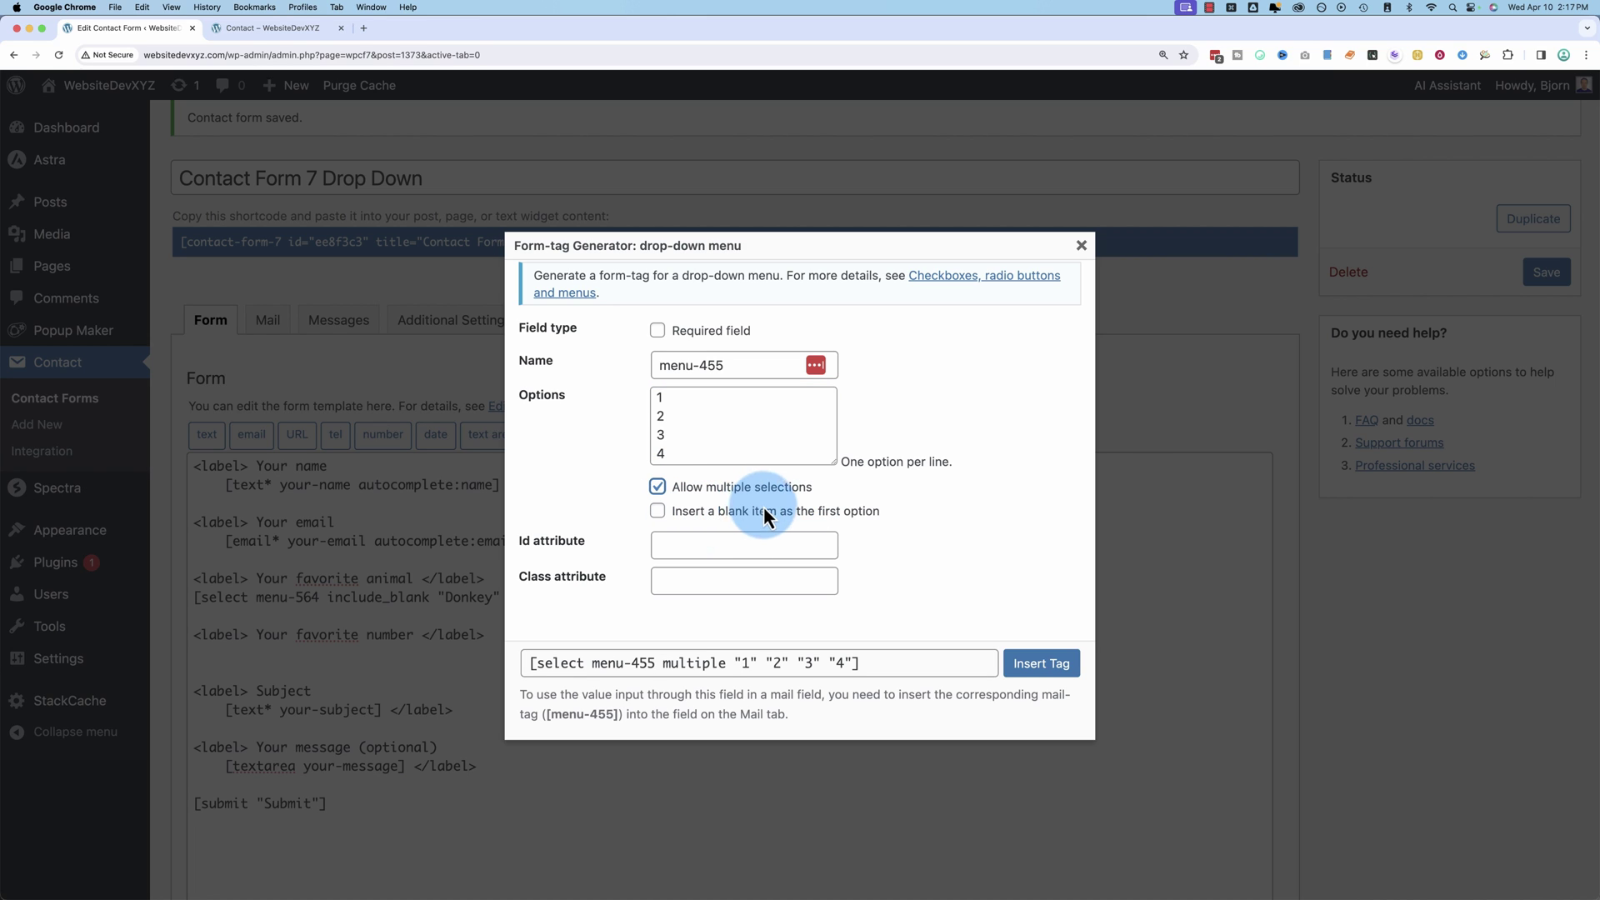
pyautogui.click(658, 513)
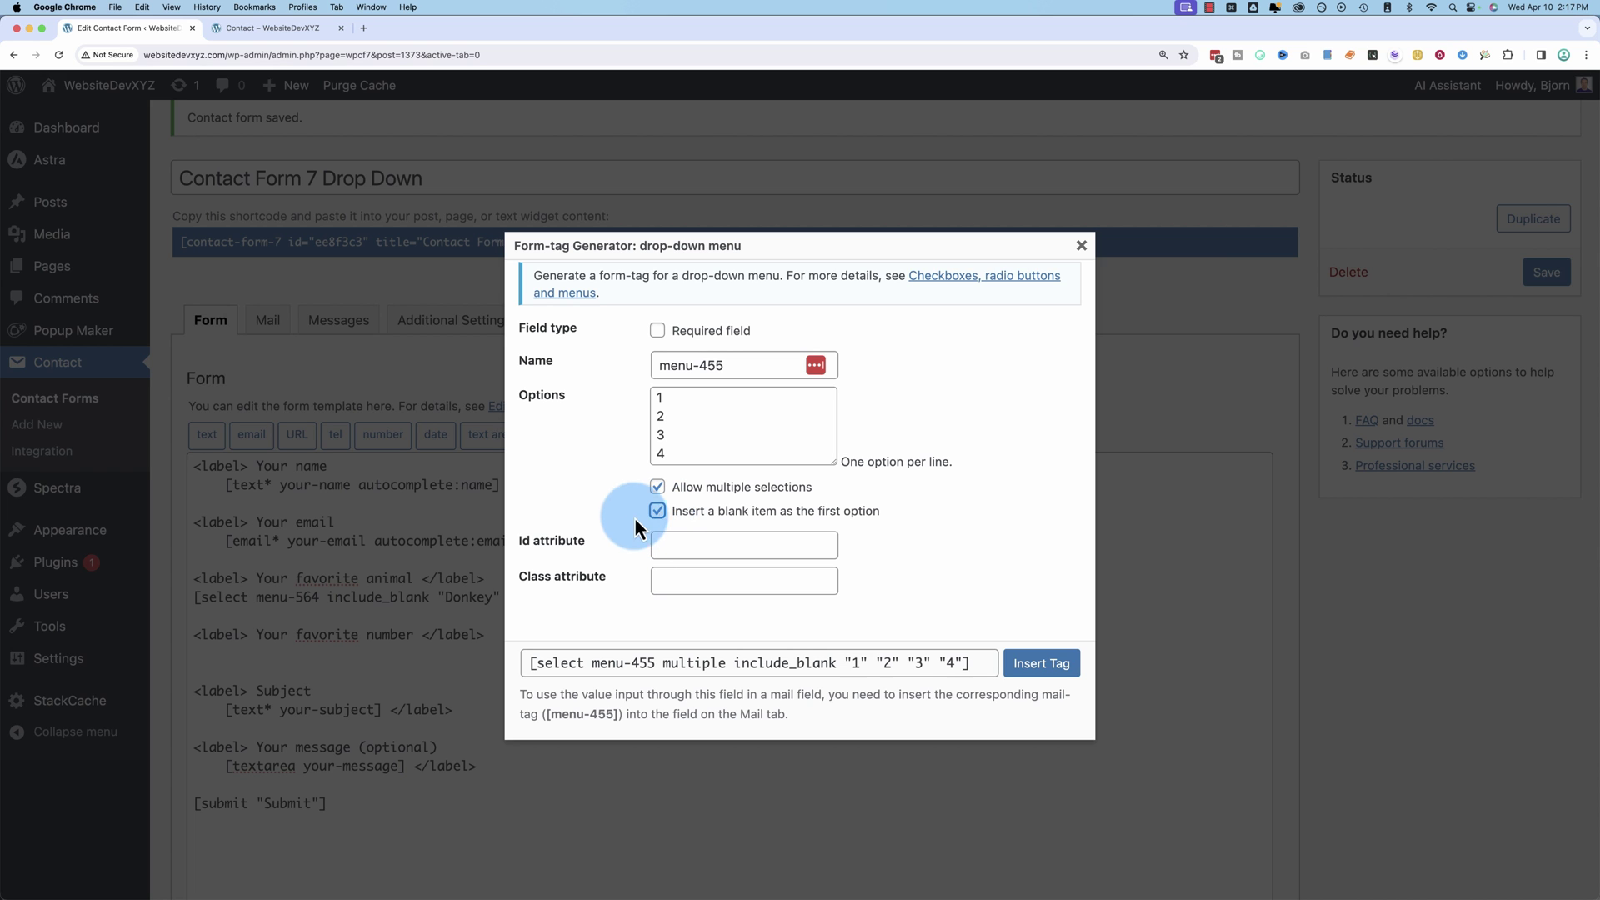
pyautogui.click(1053, 664)
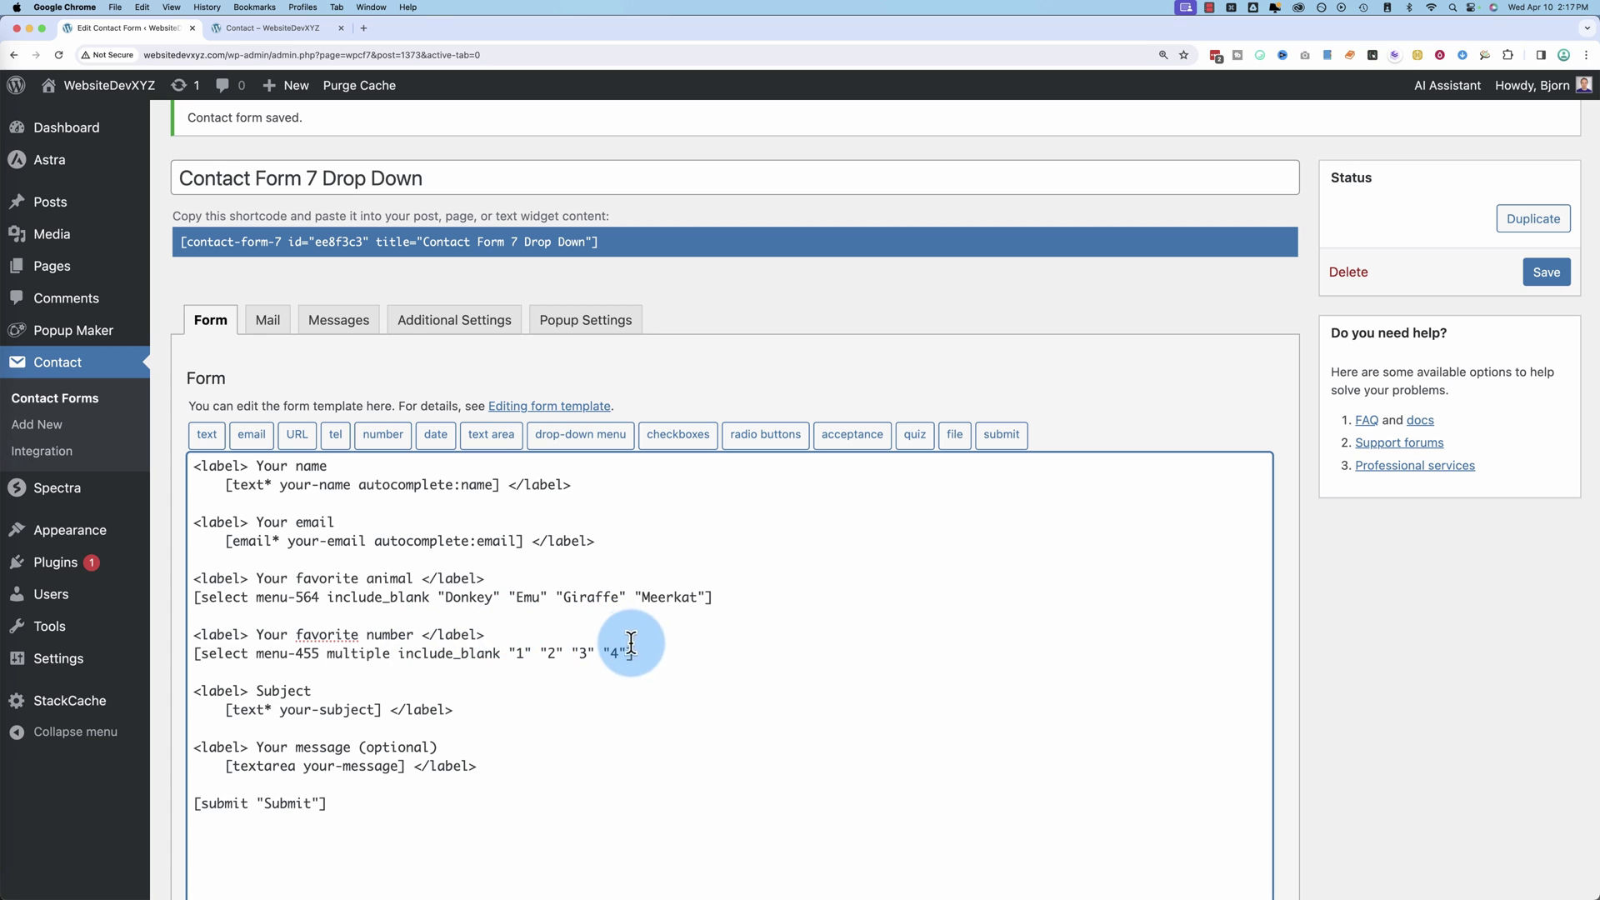
# Step: Save the form and reload the live contact page
pyautogui.tripleClick(224, 655)
pyautogui.click(1547, 272)
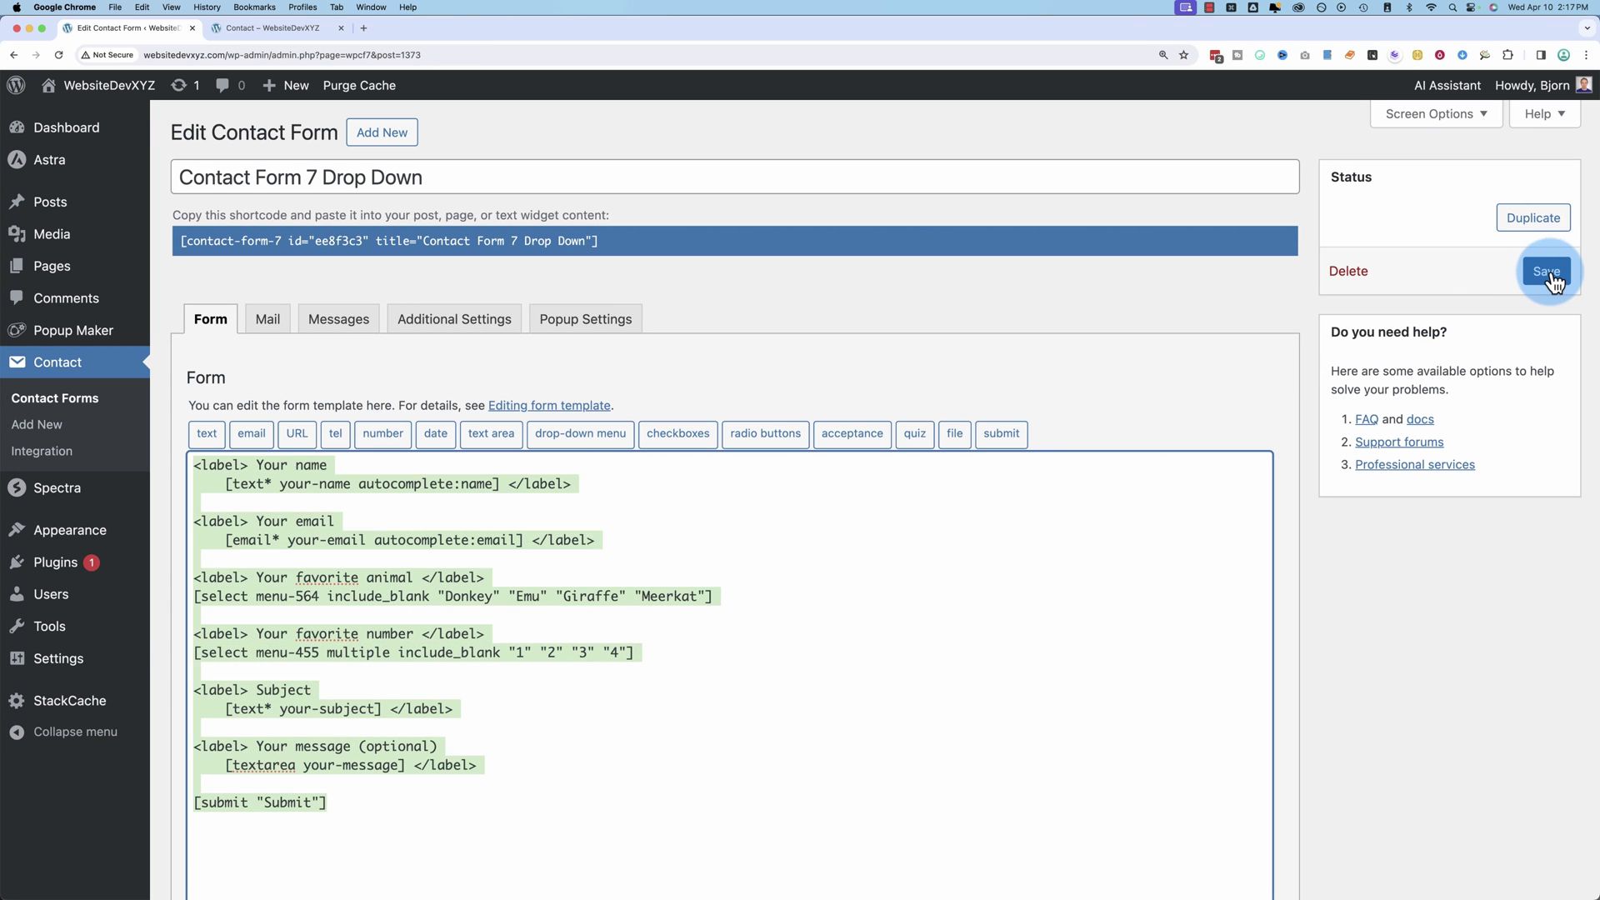
pyautogui.click(266, 28)
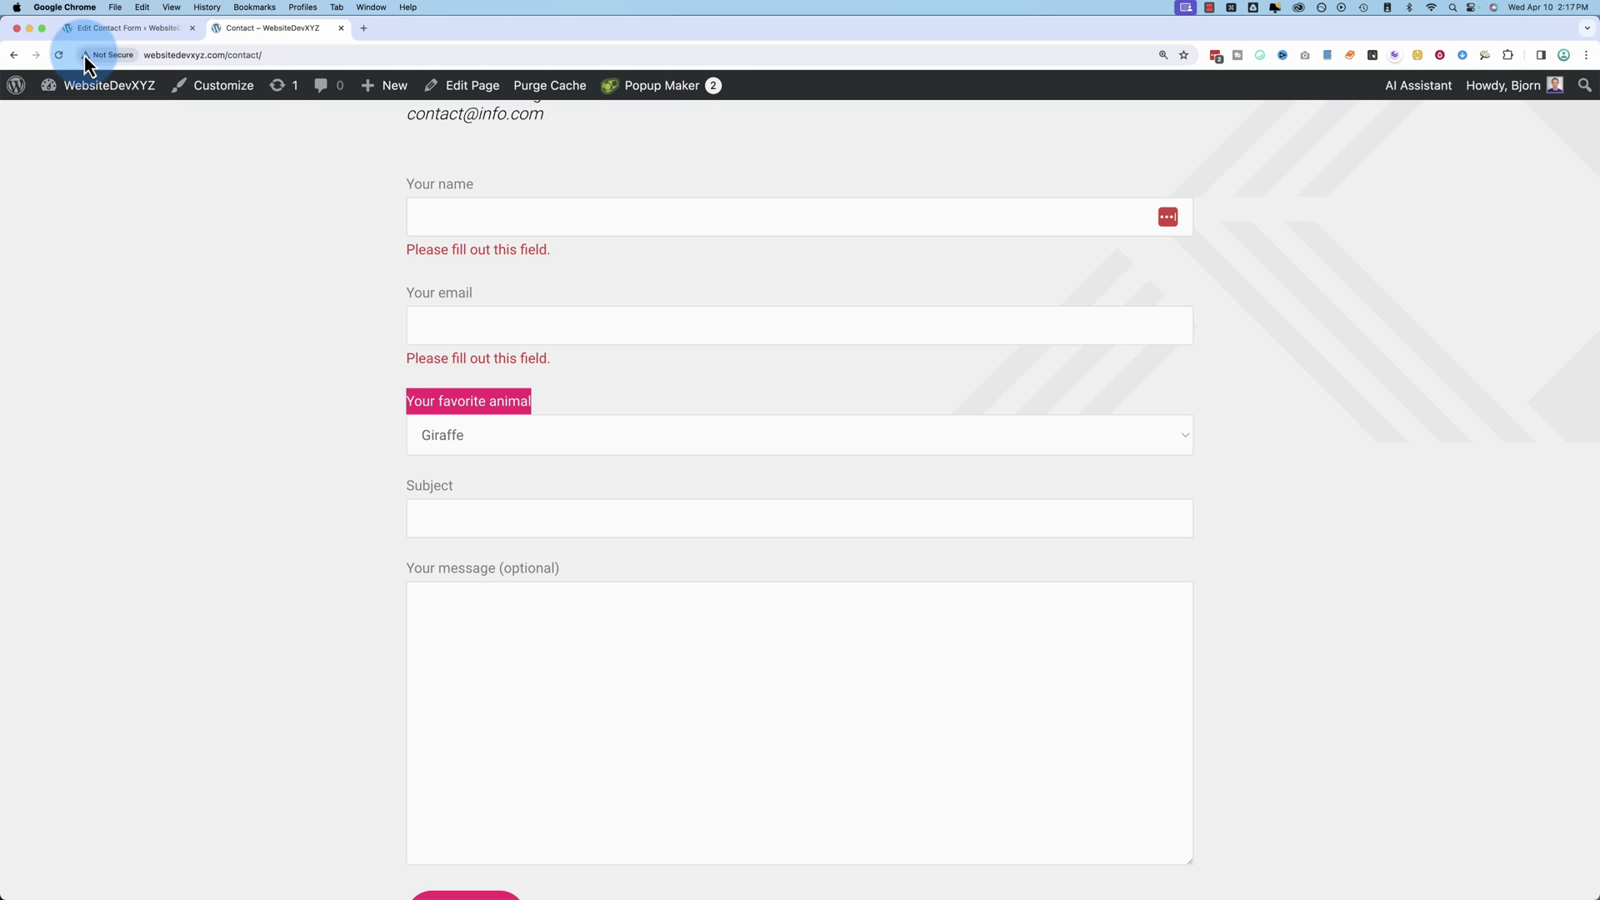
pyautogui.click(58, 55)
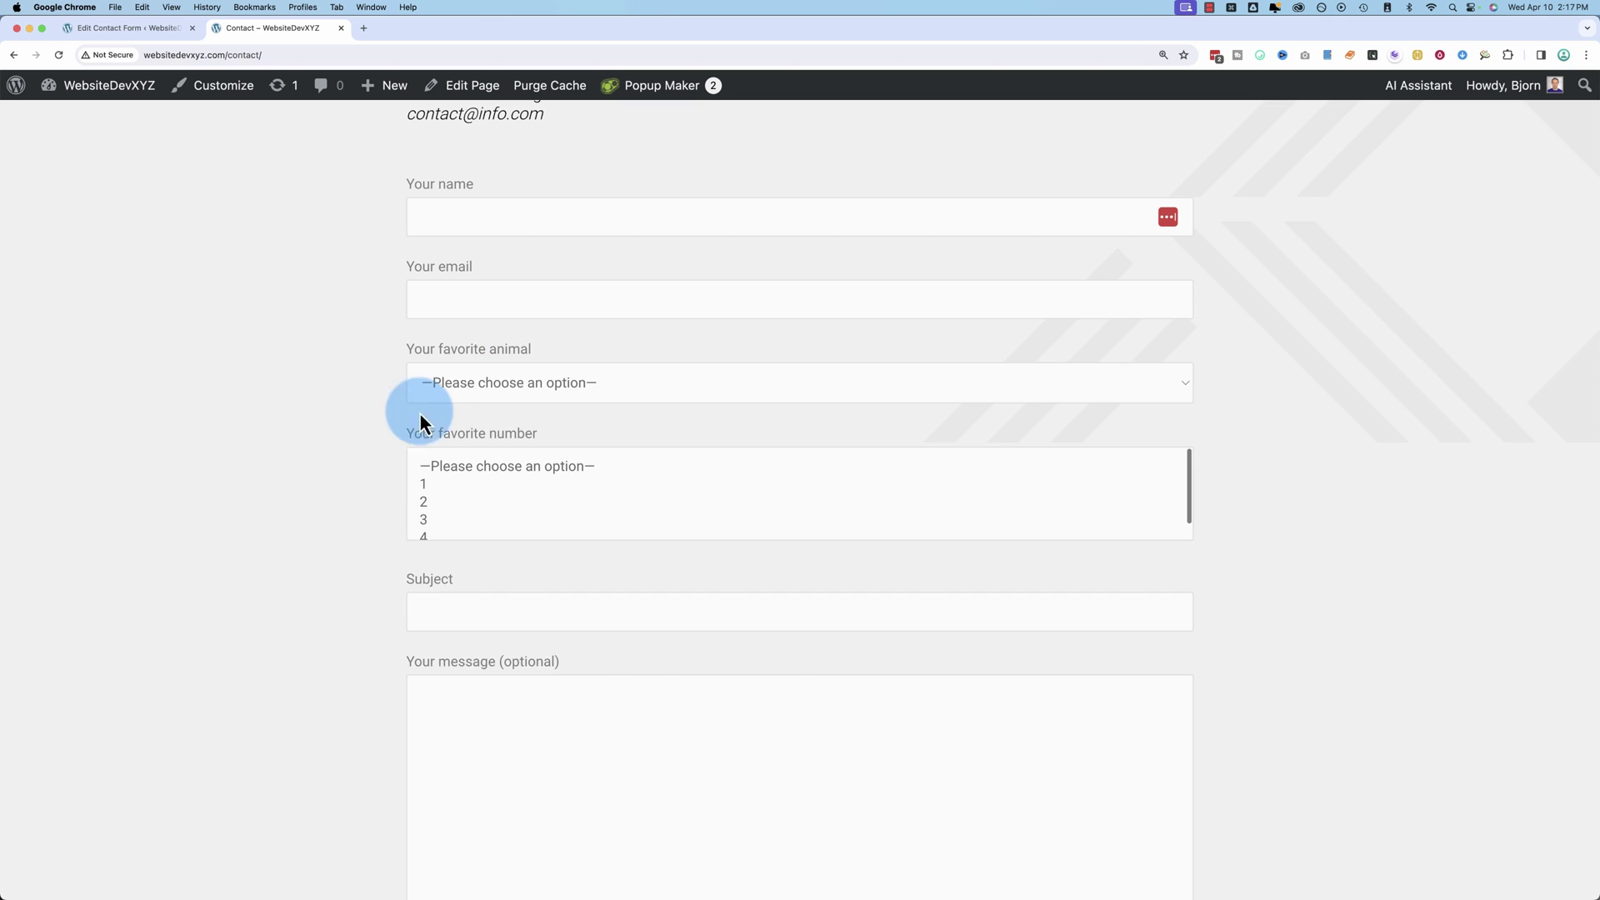
# Step: Test the animal drop-down and the number list, picking the blank item then moving to 4
pyautogui.click(596, 381)
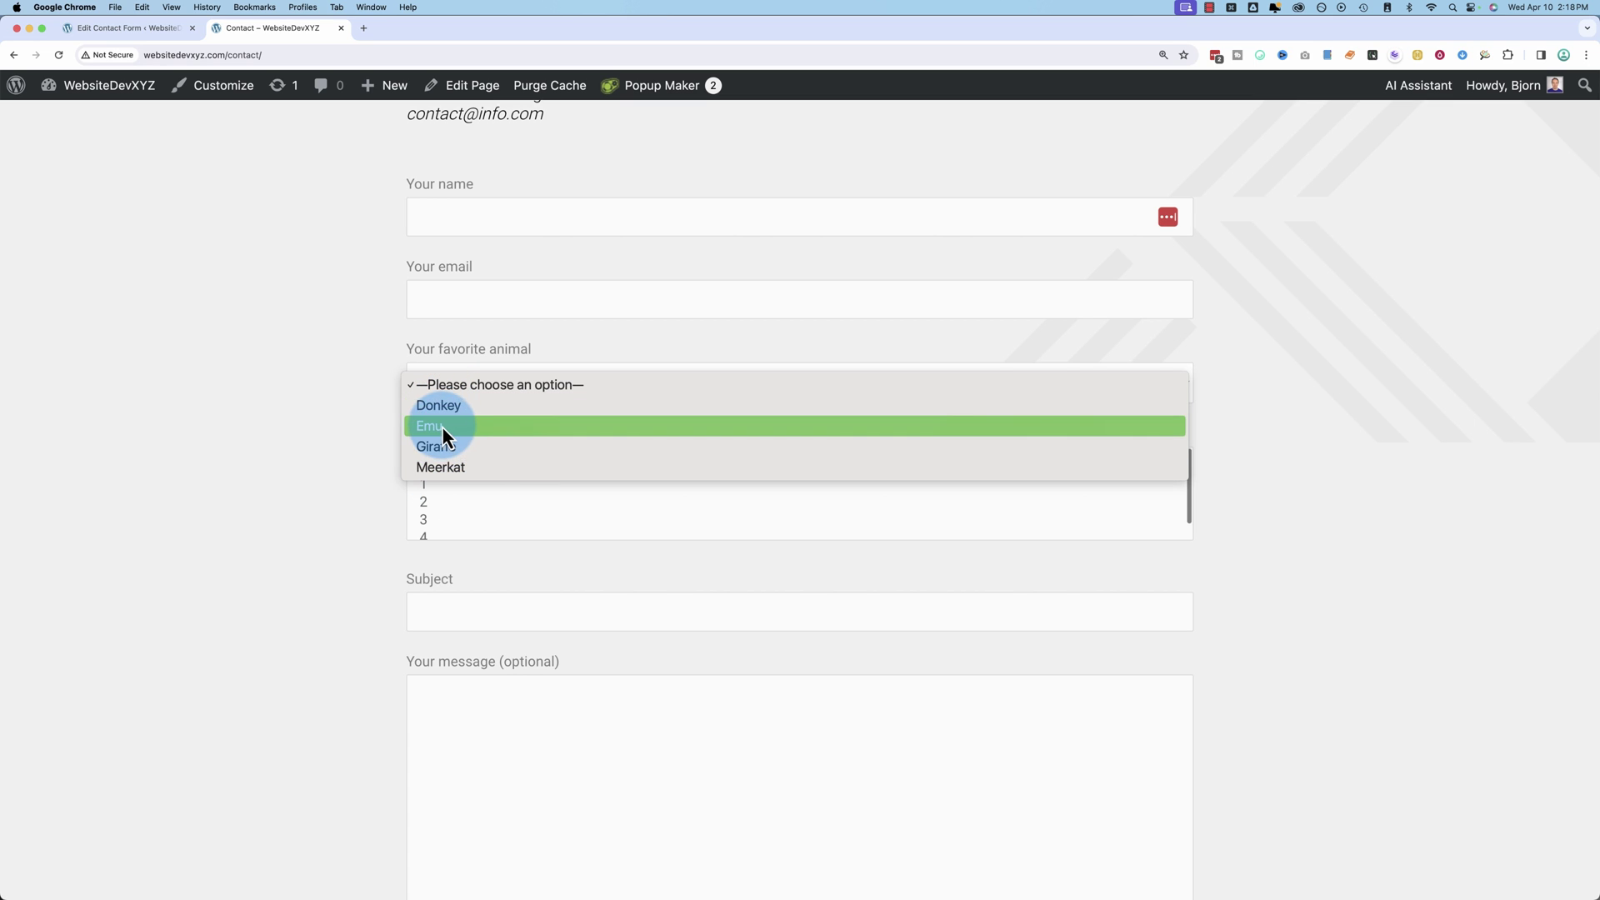
pyautogui.click(392, 446)
pyautogui.click(467, 466)
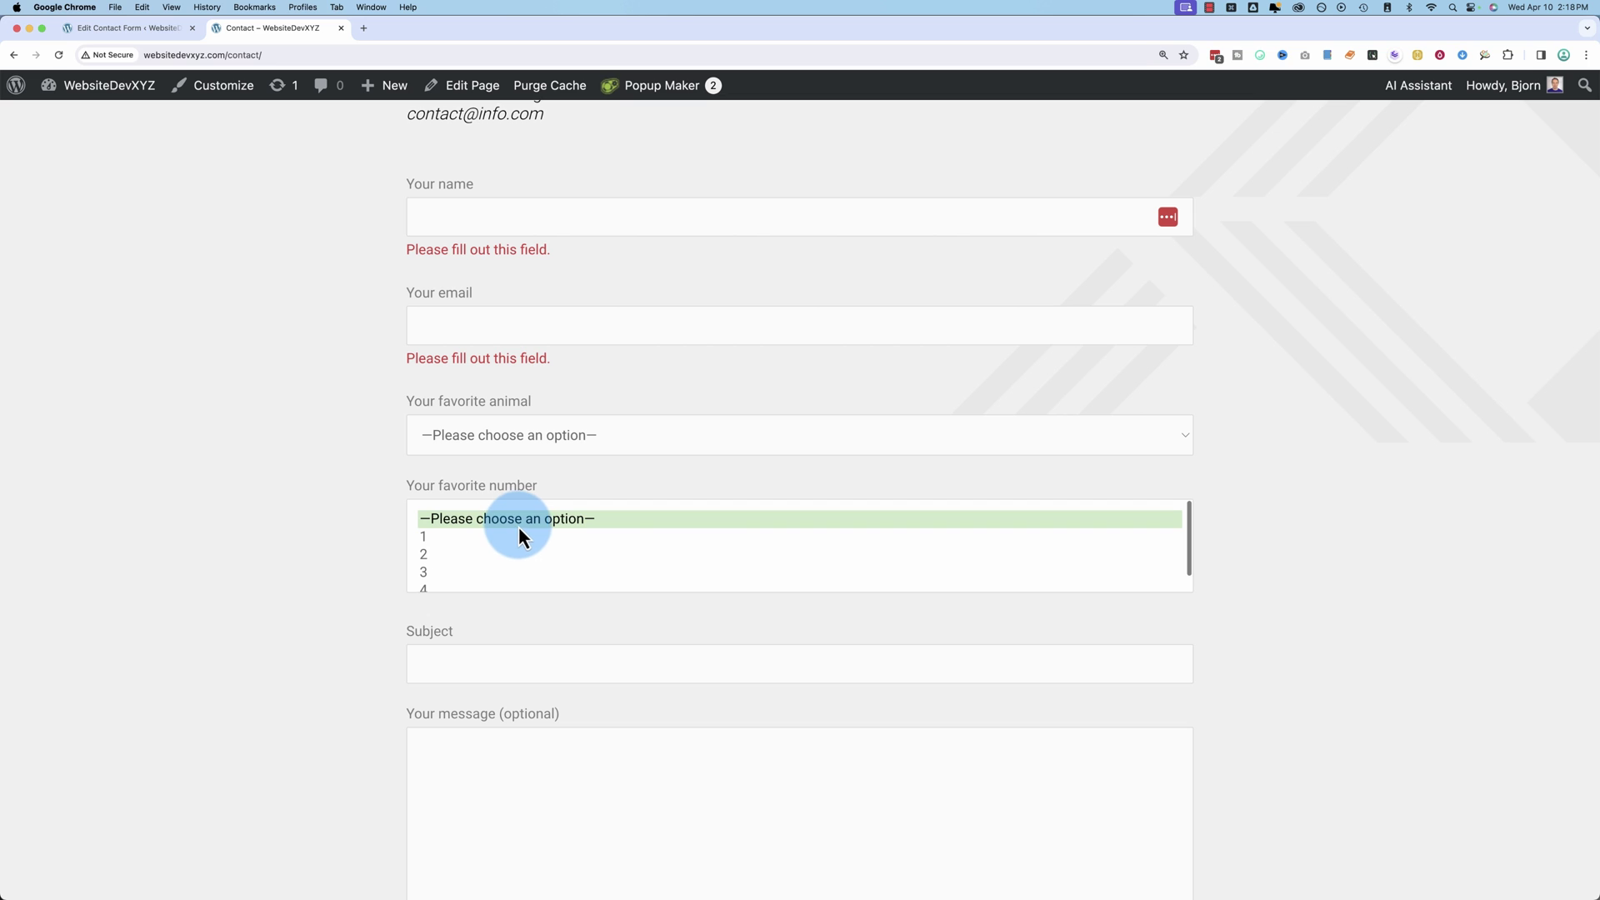
pyautogui.scroll(-1, 411, 541)
pyautogui.press('Down')
pyautogui.press('Down')
pyautogui.press('Down')
pyautogui.press('Down')
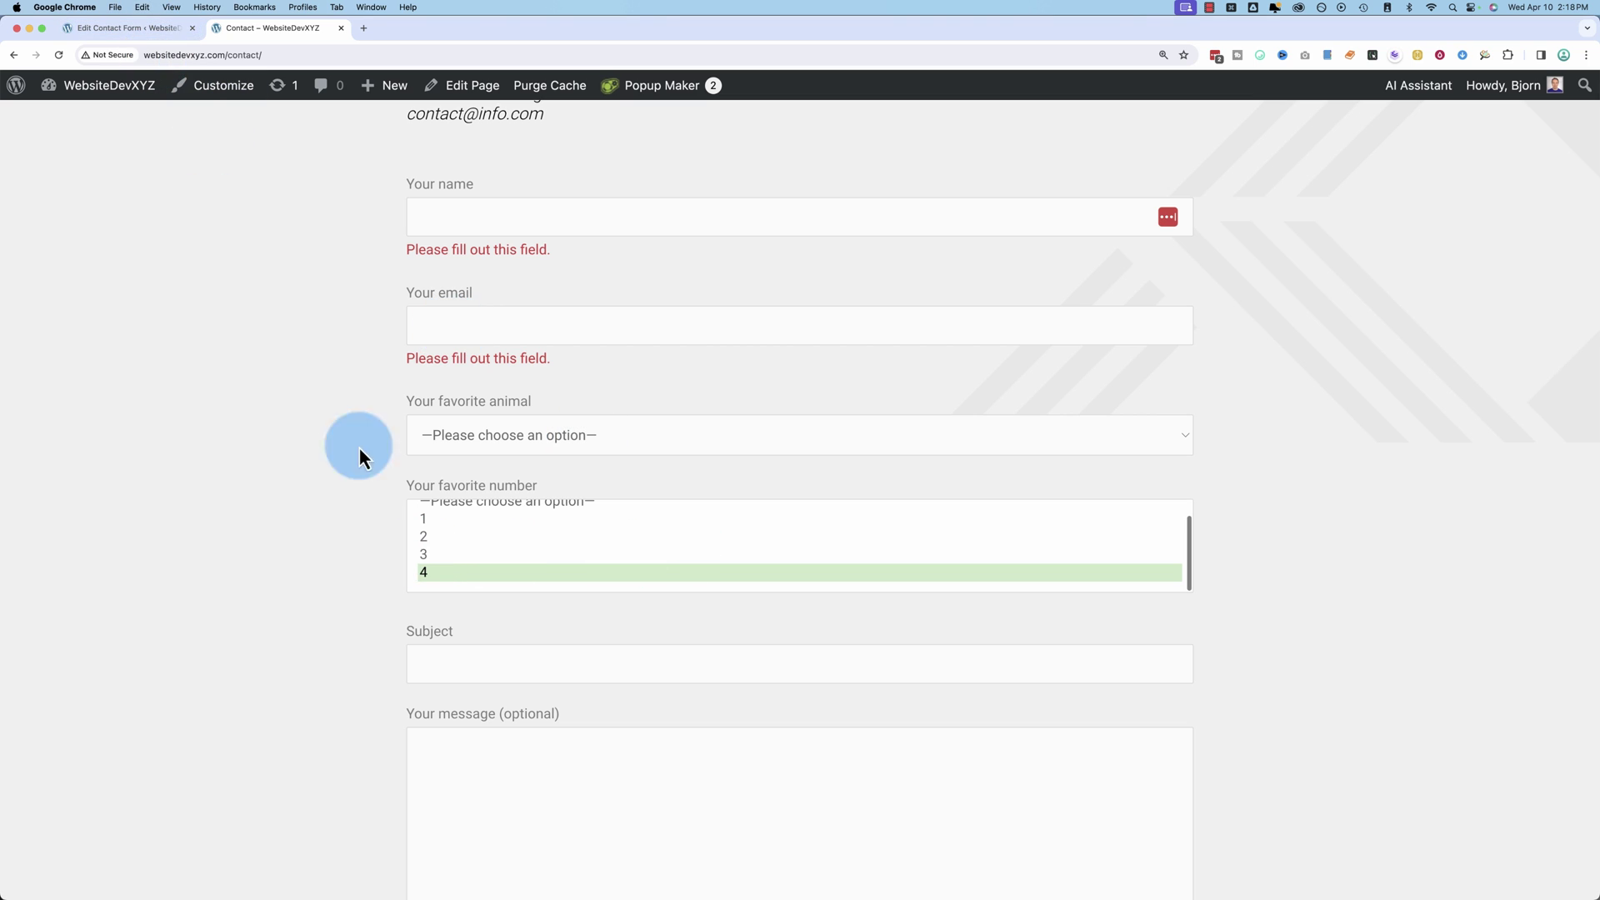
pyautogui.click(168, 32)
# Step: Move include_blank from the number select menu-455 to the animal select menu-564 and save
pyautogui.scroll(-1, 403, 663)
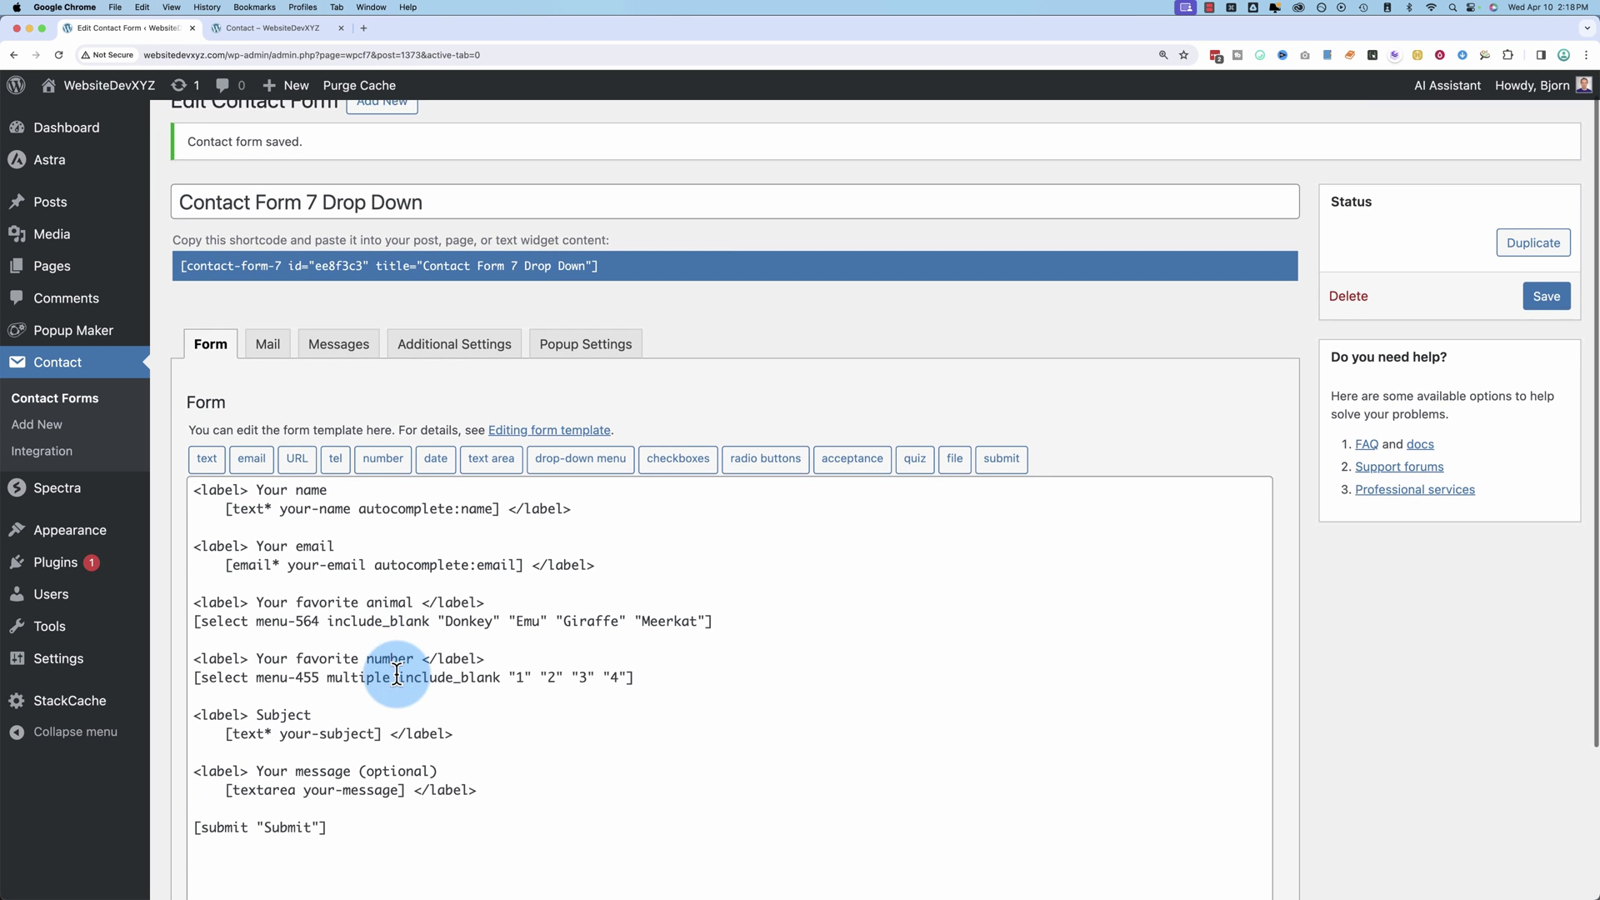
pyautogui.doubleClick(388, 621)
pyautogui.press('BackSpace')
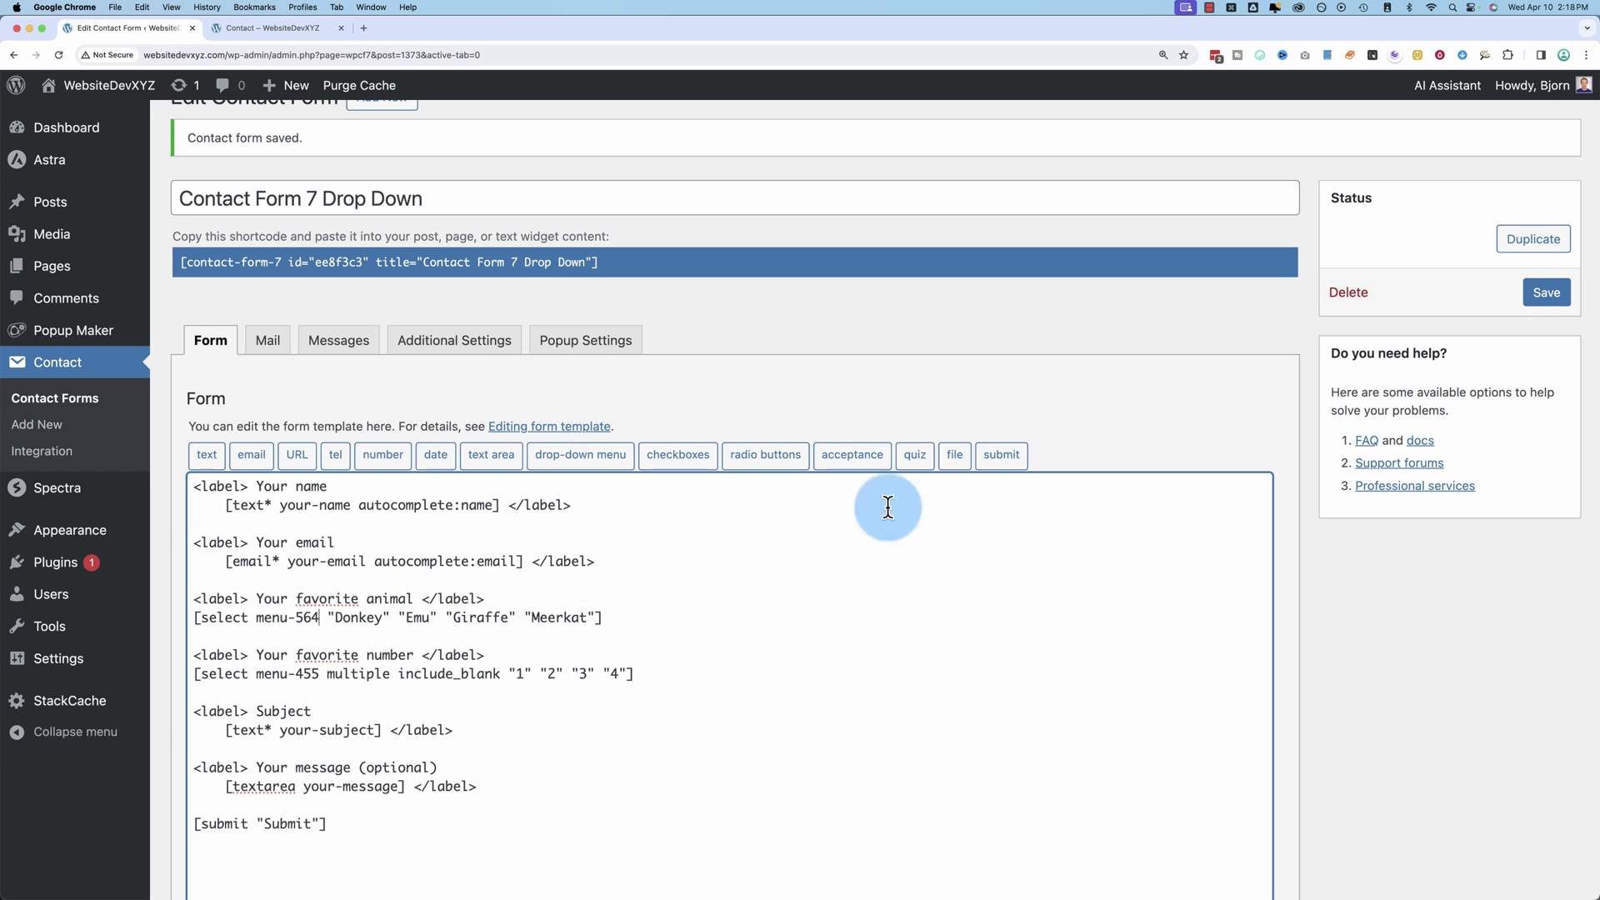
pyautogui.click(1546, 292)
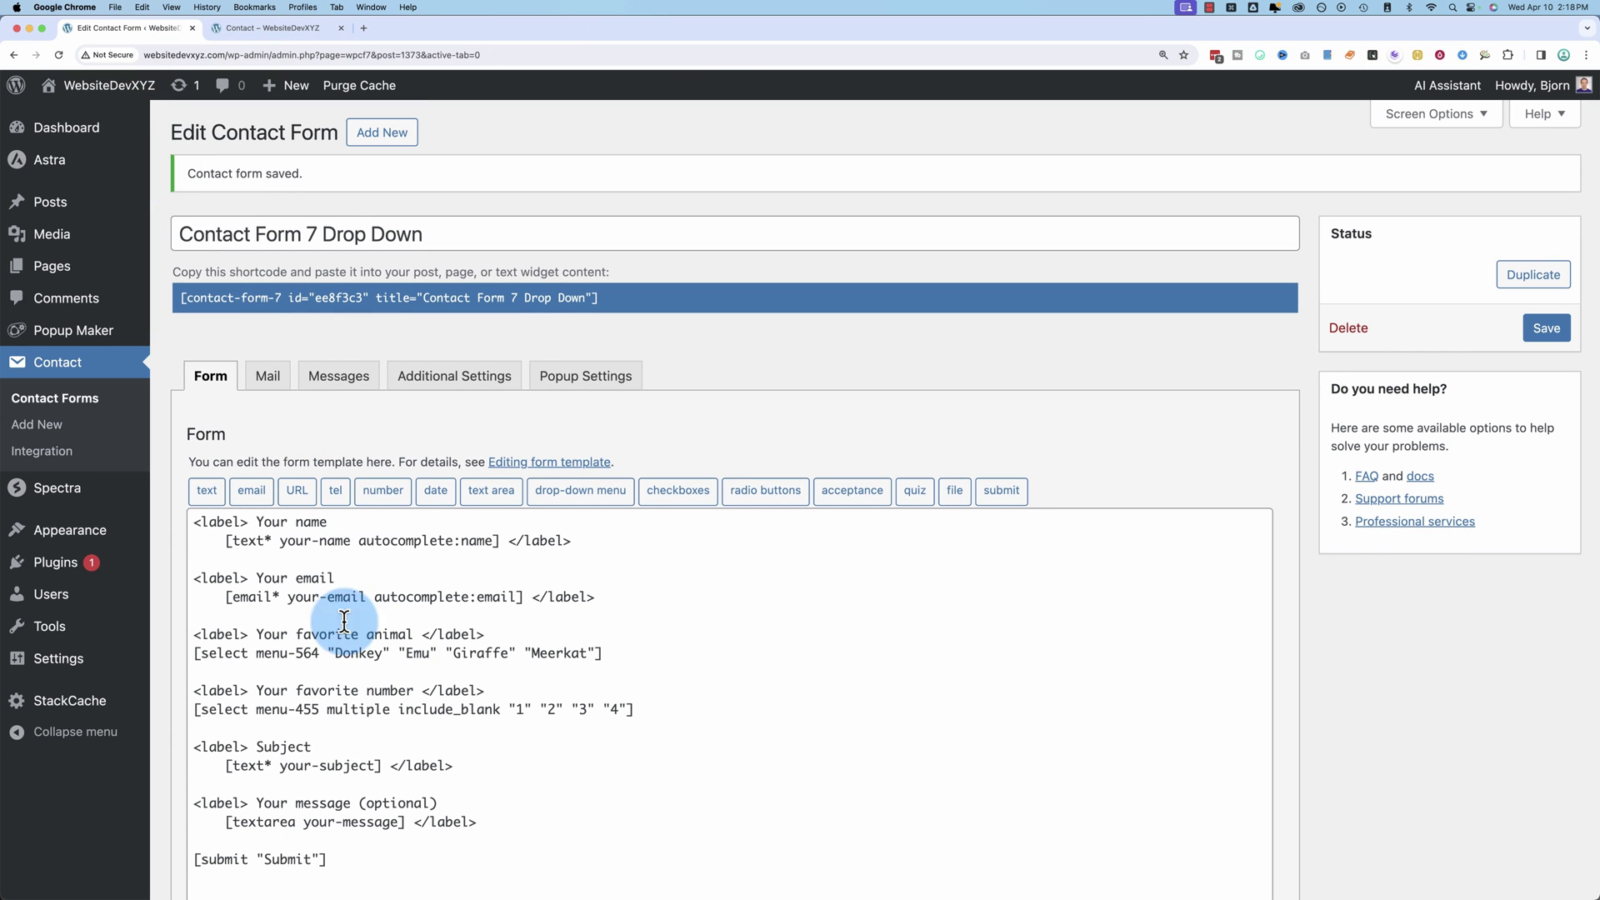
pyautogui.doubleClick(434, 709)
pyautogui.press('cmd+c')
pyautogui.press('BackSpace')
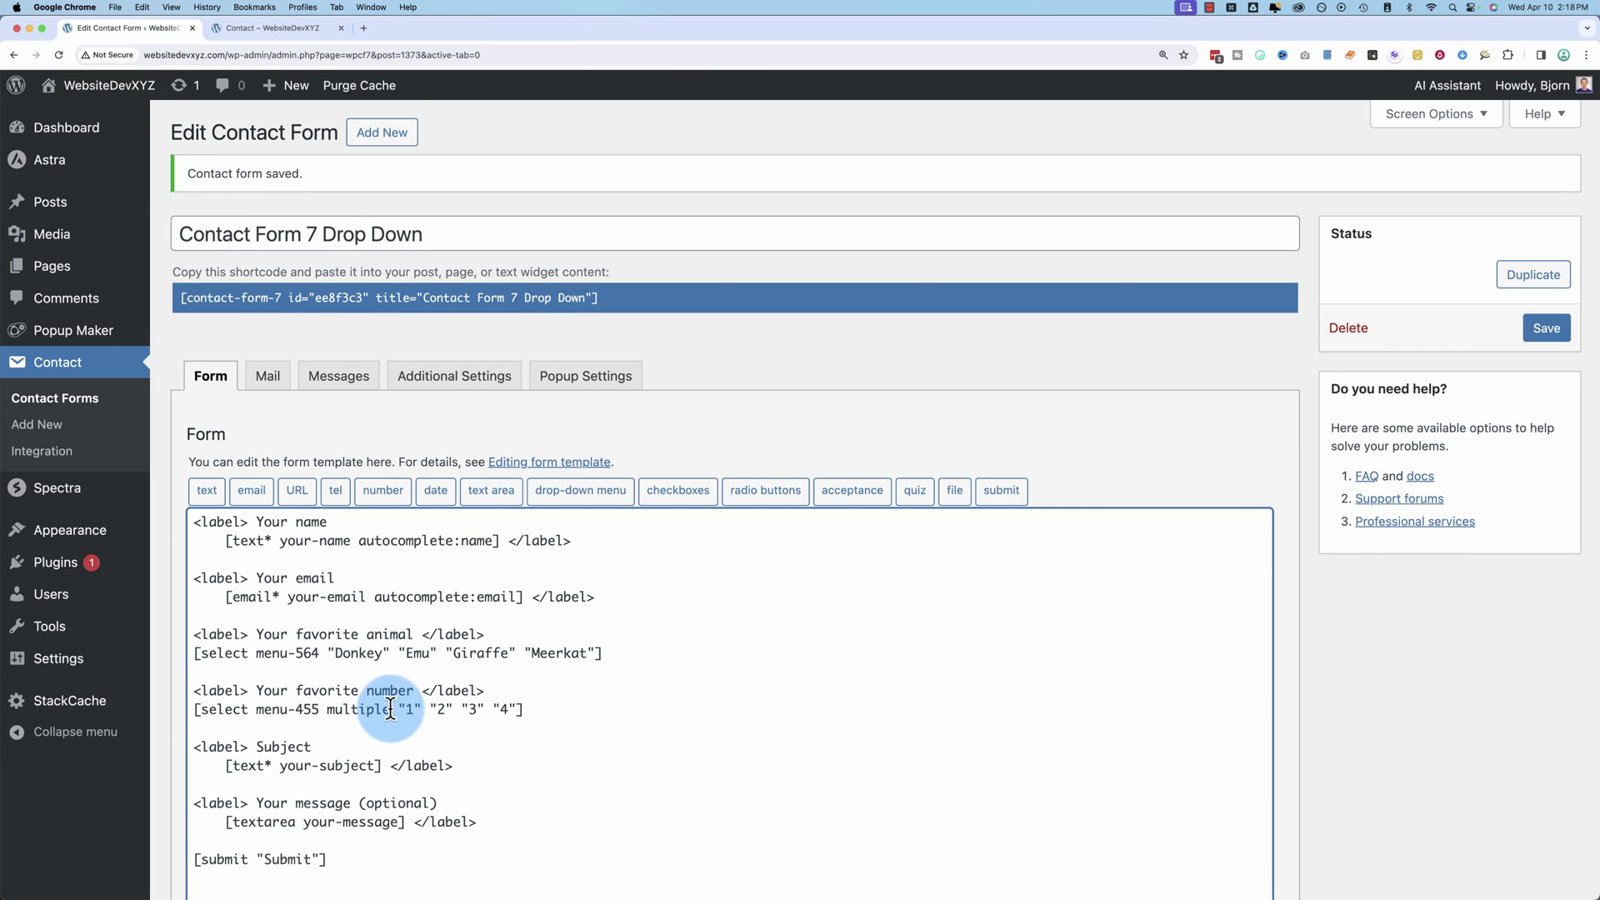
pyautogui.click(323, 653)
pyautogui.press('cmd+v')
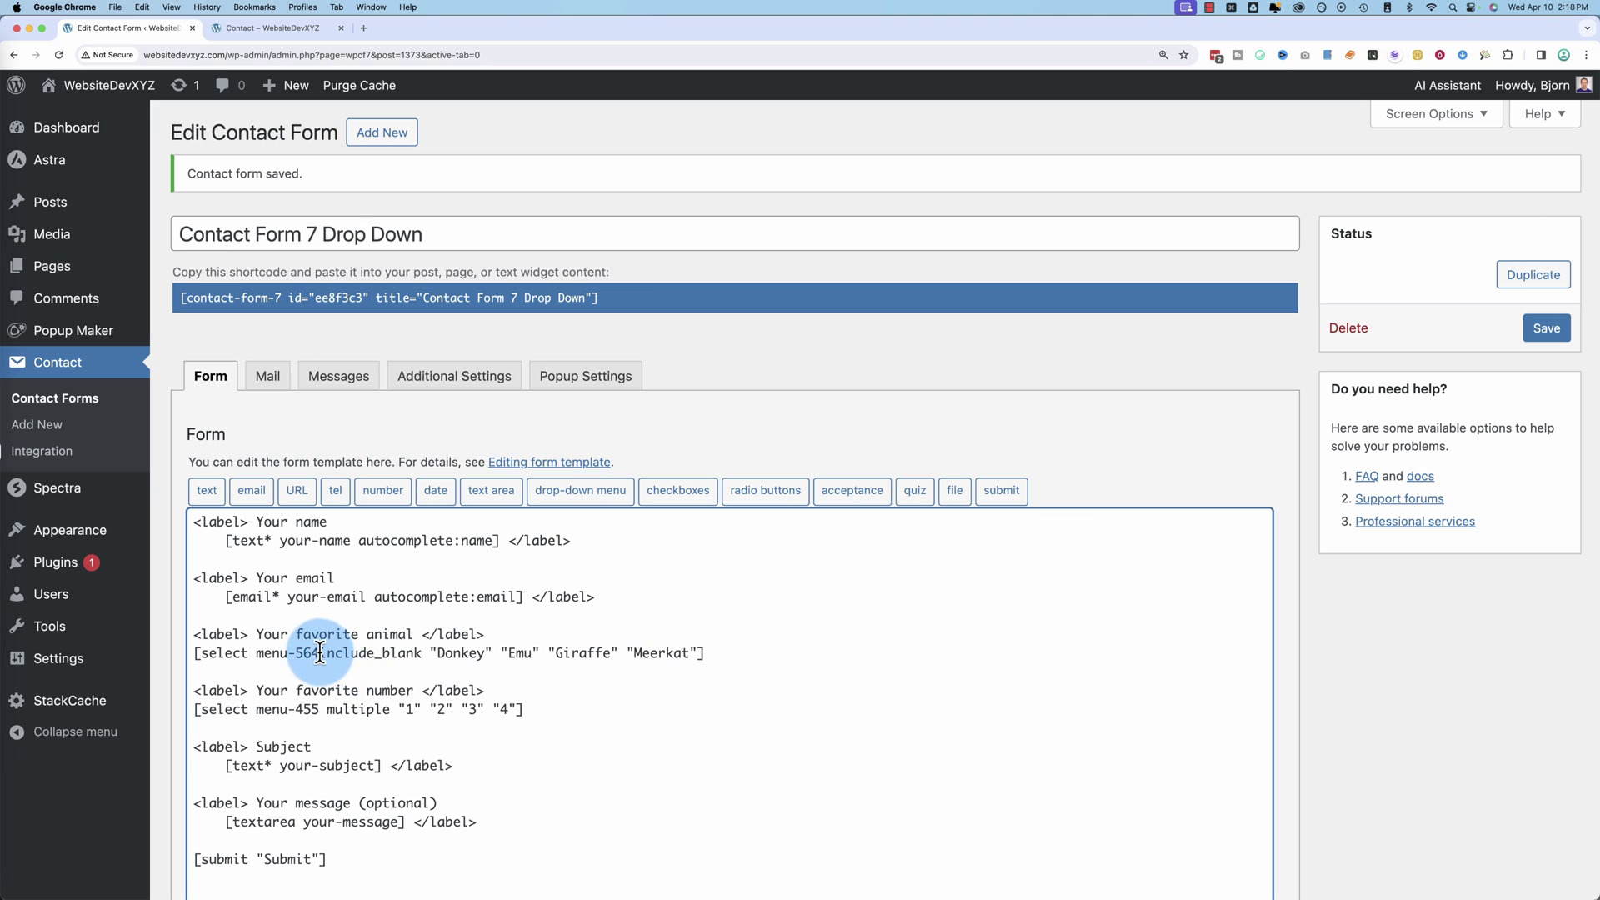
pyautogui.click(1546, 328)
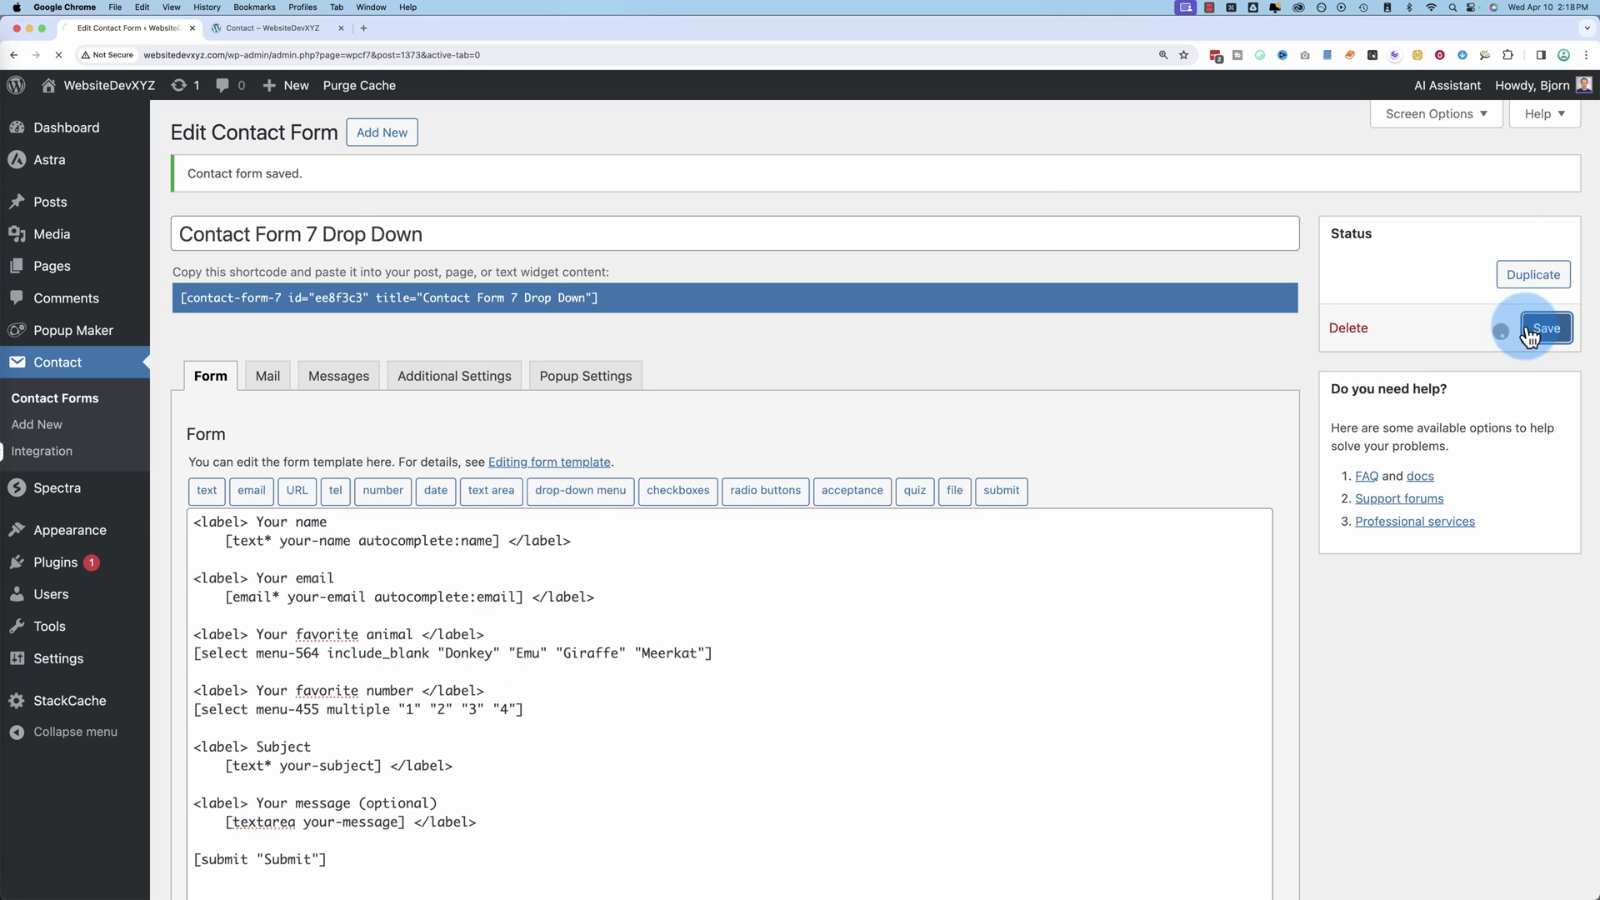
# Step: Reload the live contact page and check the animal drop-down's choices
pyautogui.hotkey('ctrl', 'Tab')
pyautogui.click(59, 54)
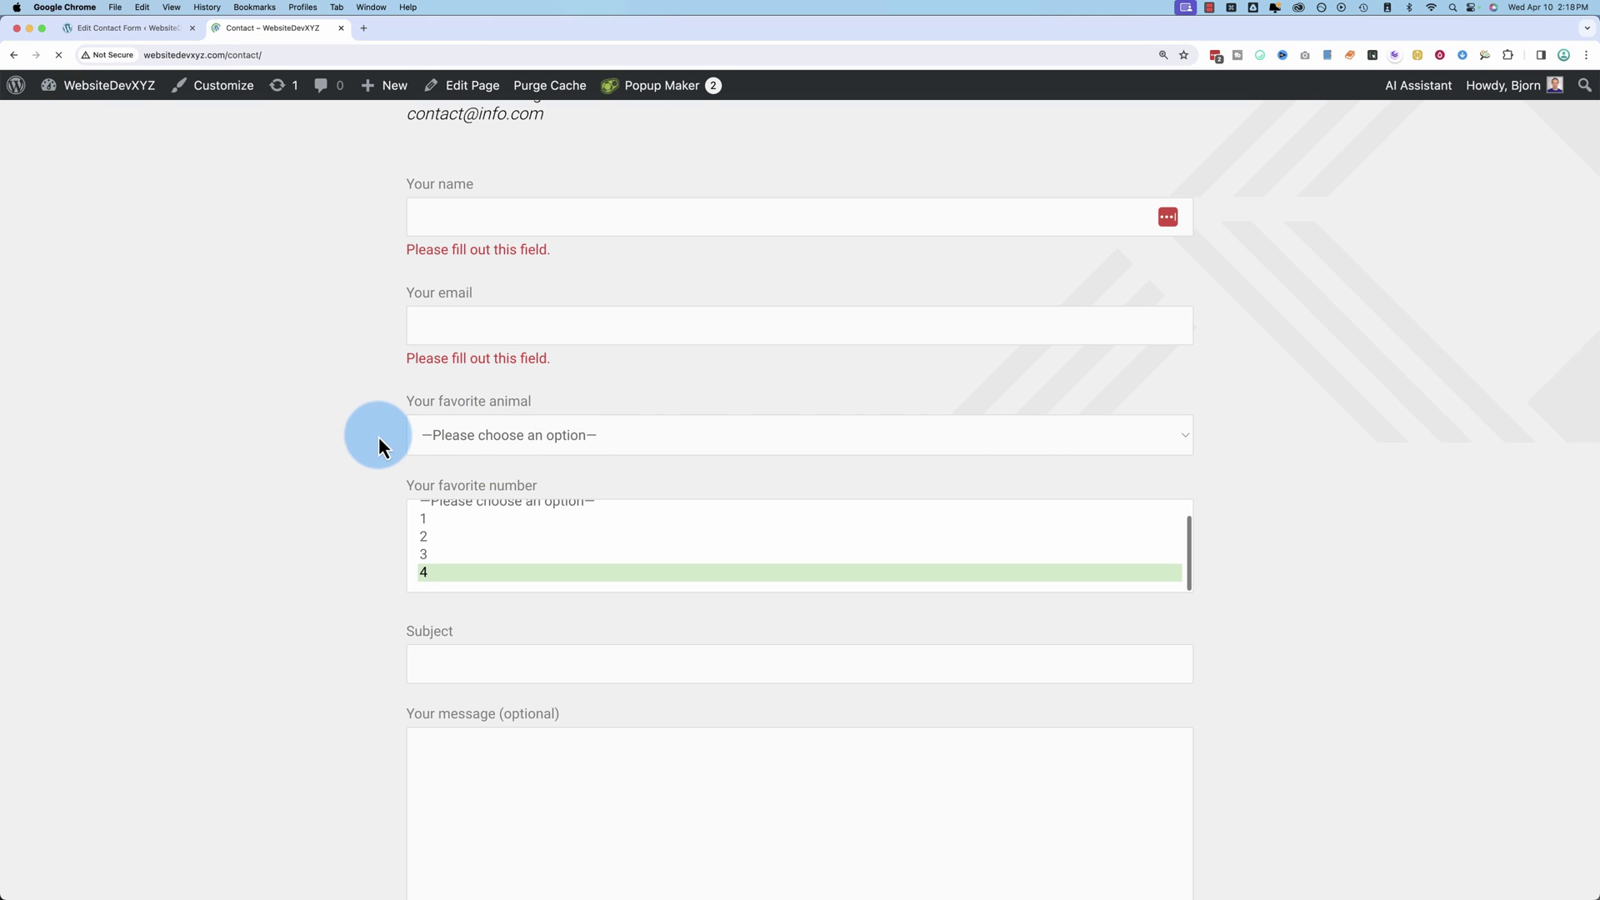
pyautogui.click(447, 391)
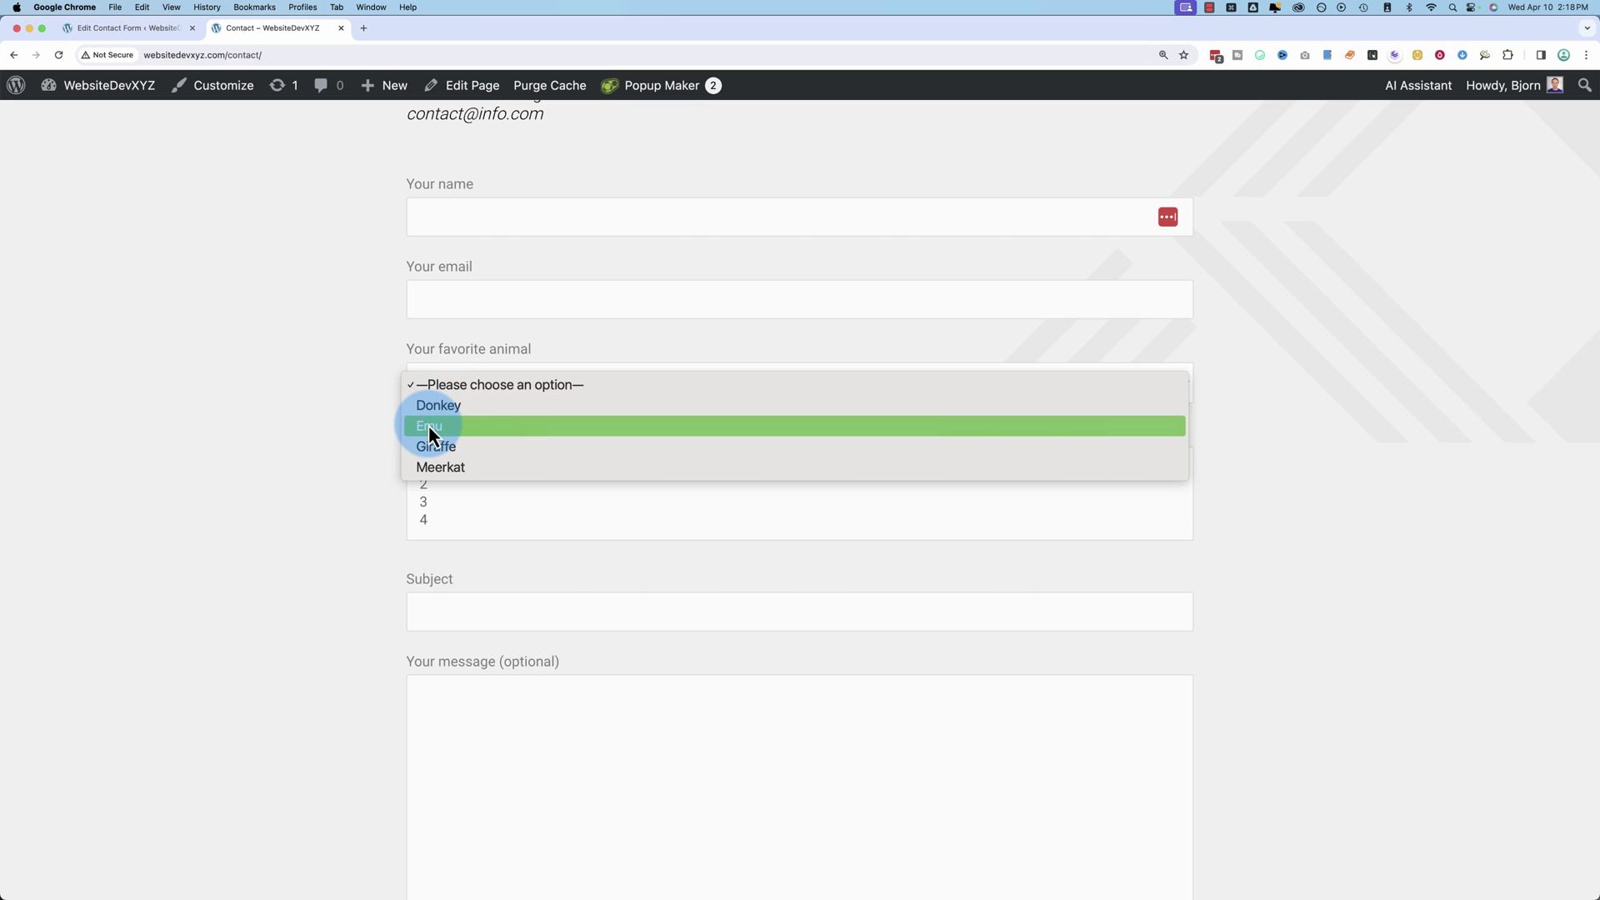
pyautogui.click(368, 451)
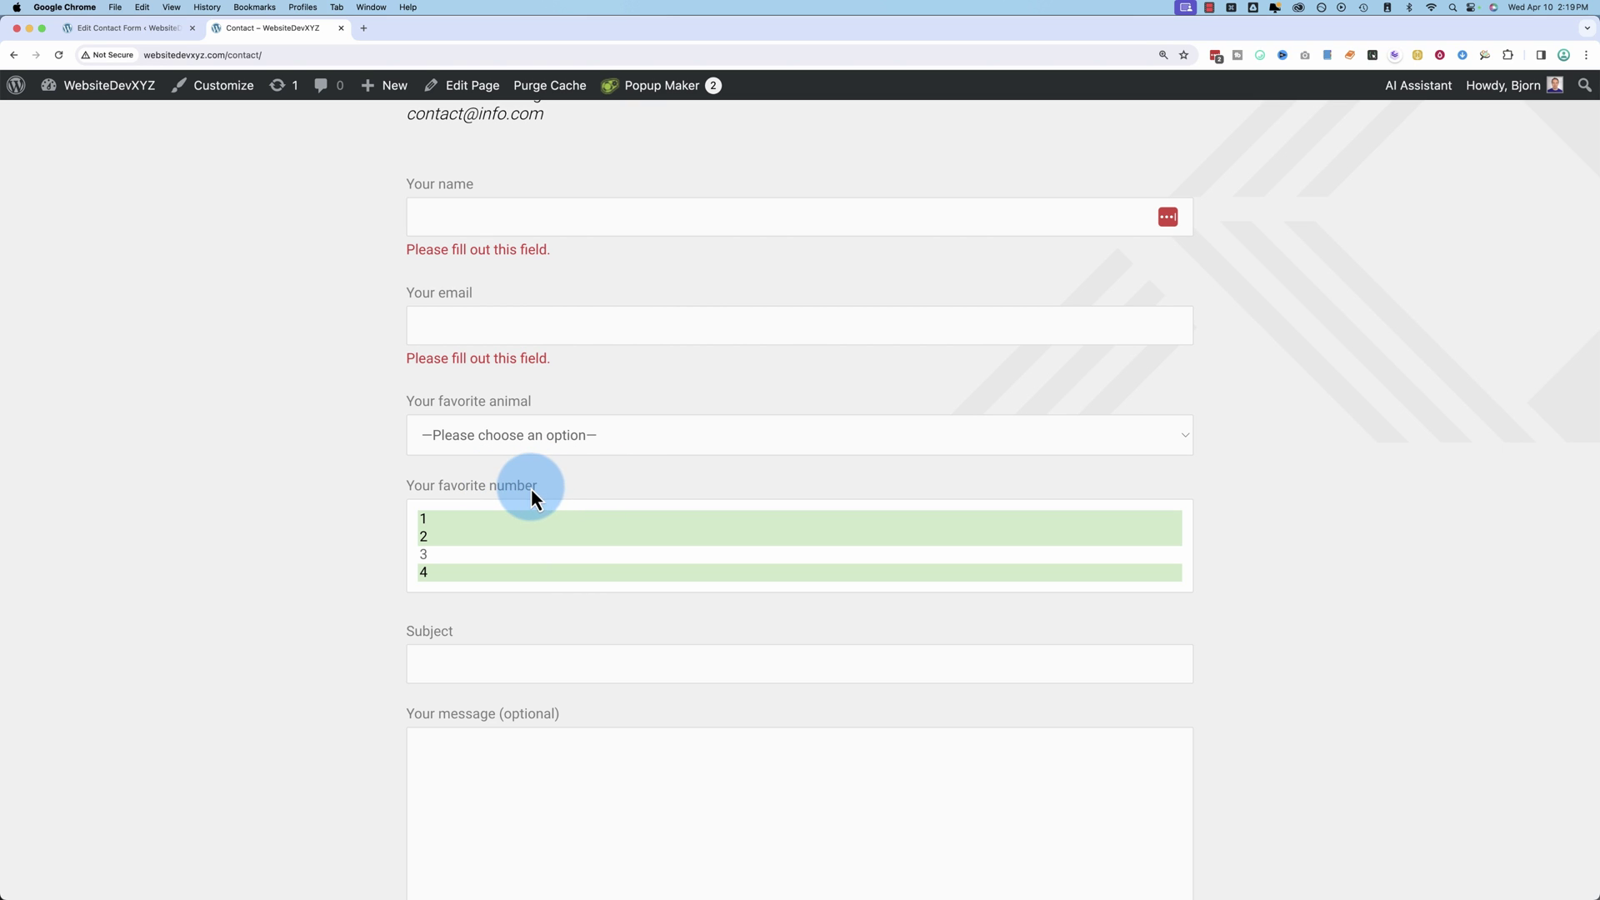
# Step: Add default:2 after 'multiple' in the menu-455 tag, save, and reload the live page
pyautogui.click(146, 30)
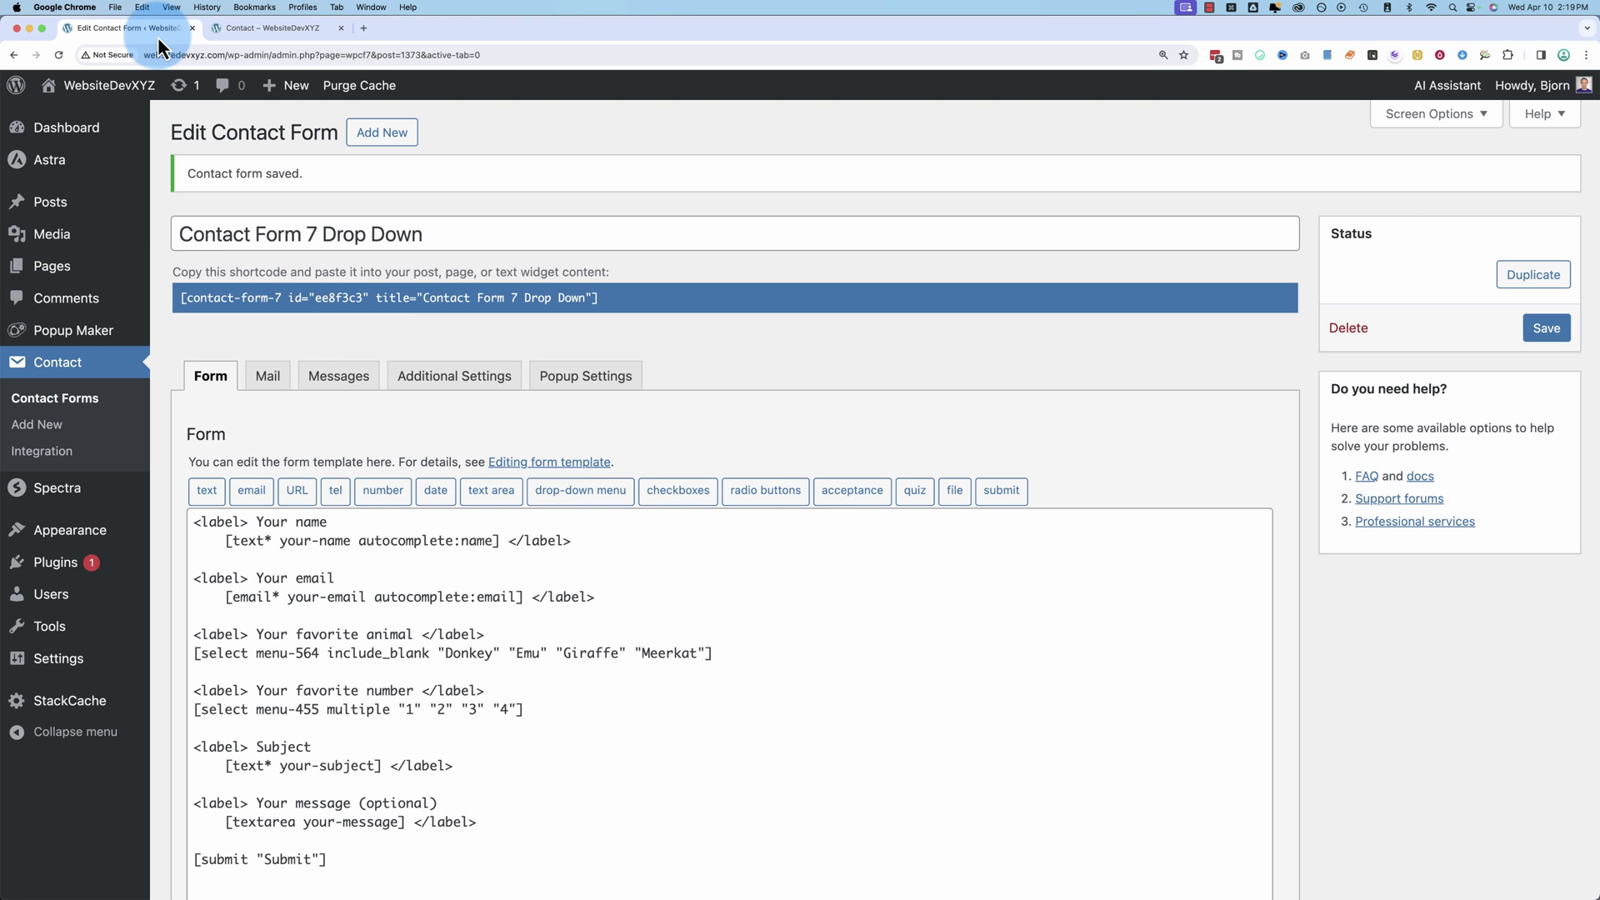
pyautogui.scroll(-1, 357, 684)
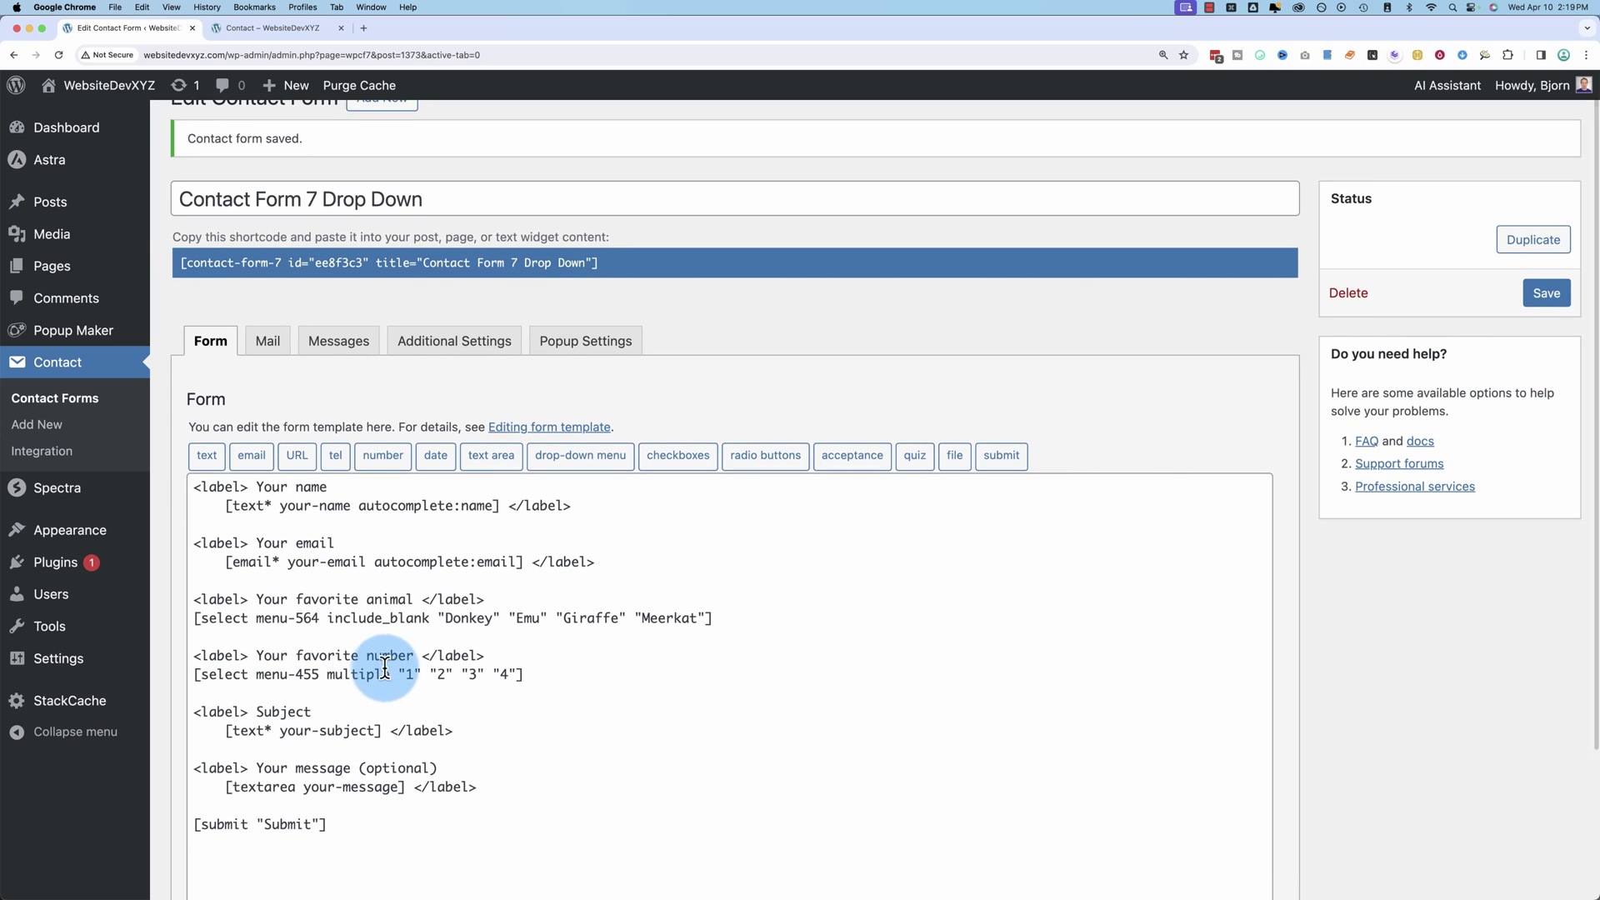
pyautogui.click(398, 662)
pyautogui.write('dea')
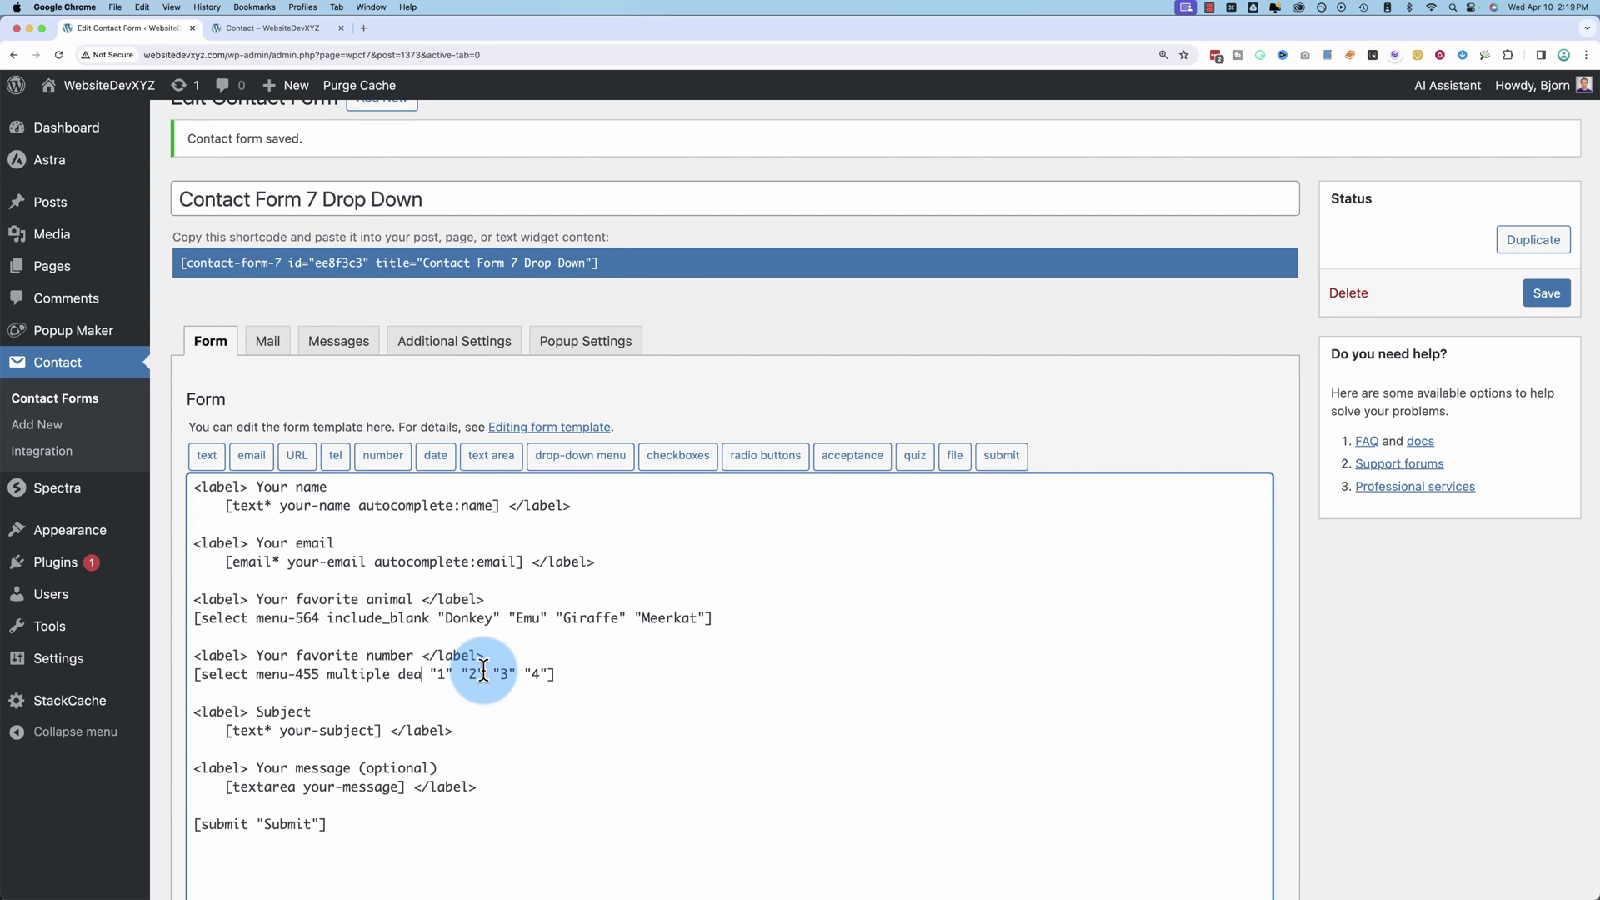
pyautogui.press('BackSpace')
pyautogui.write('faul:2')
pyautogui.click(444, 674)
pyautogui.write('t')
pyautogui.hotkey('ctrl', 'a')
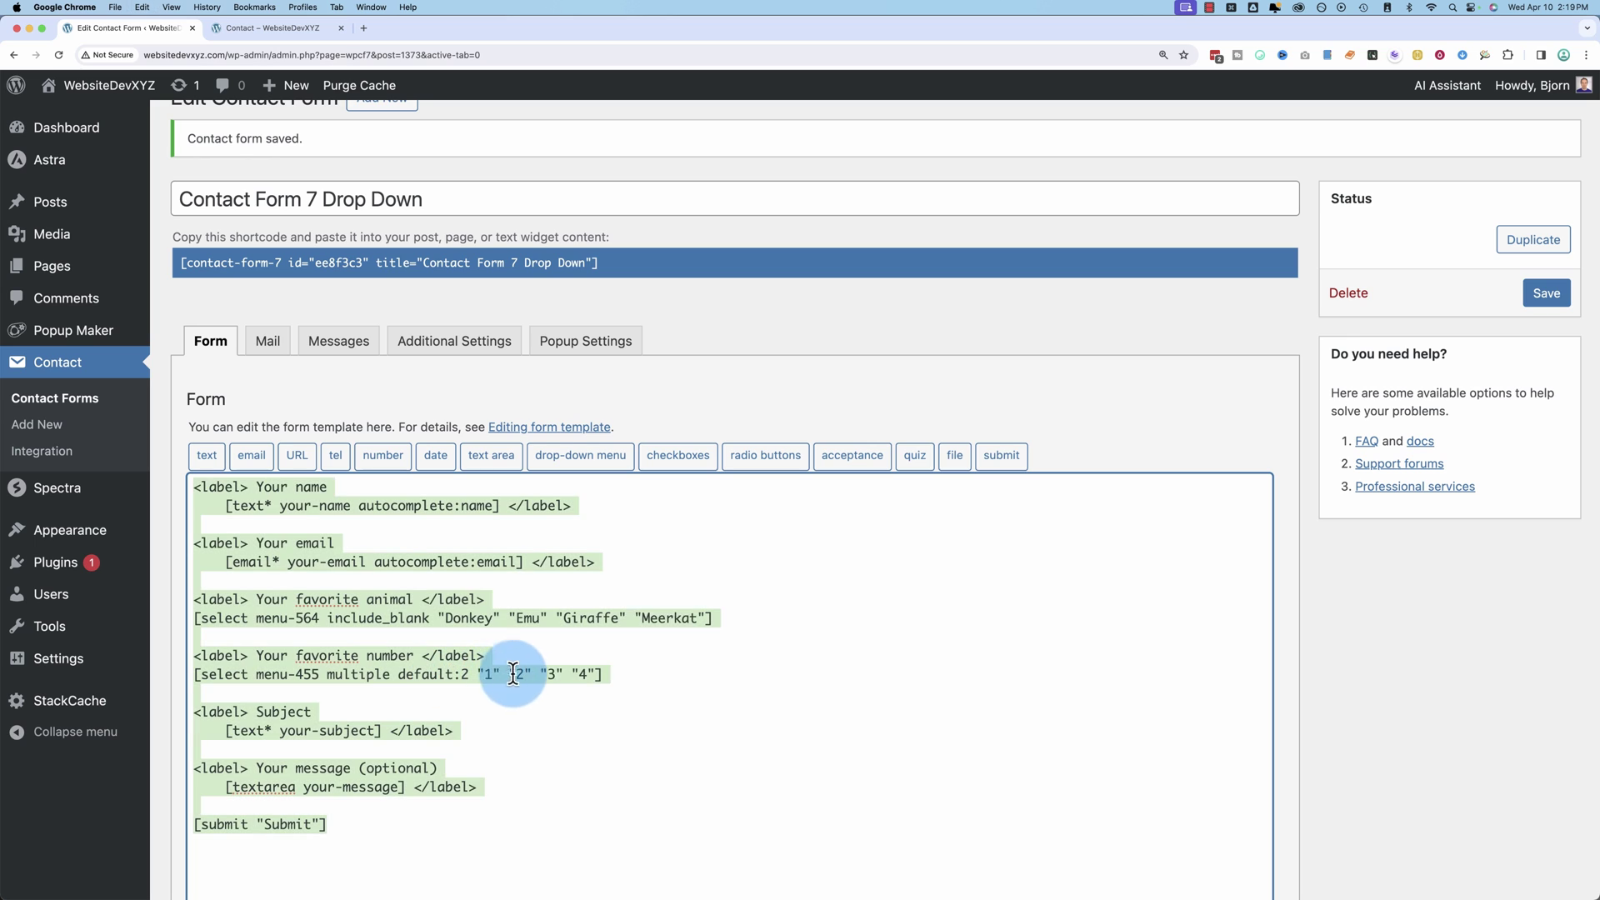
pyautogui.click(1540, 289)
pyautogui.click(273, 27)
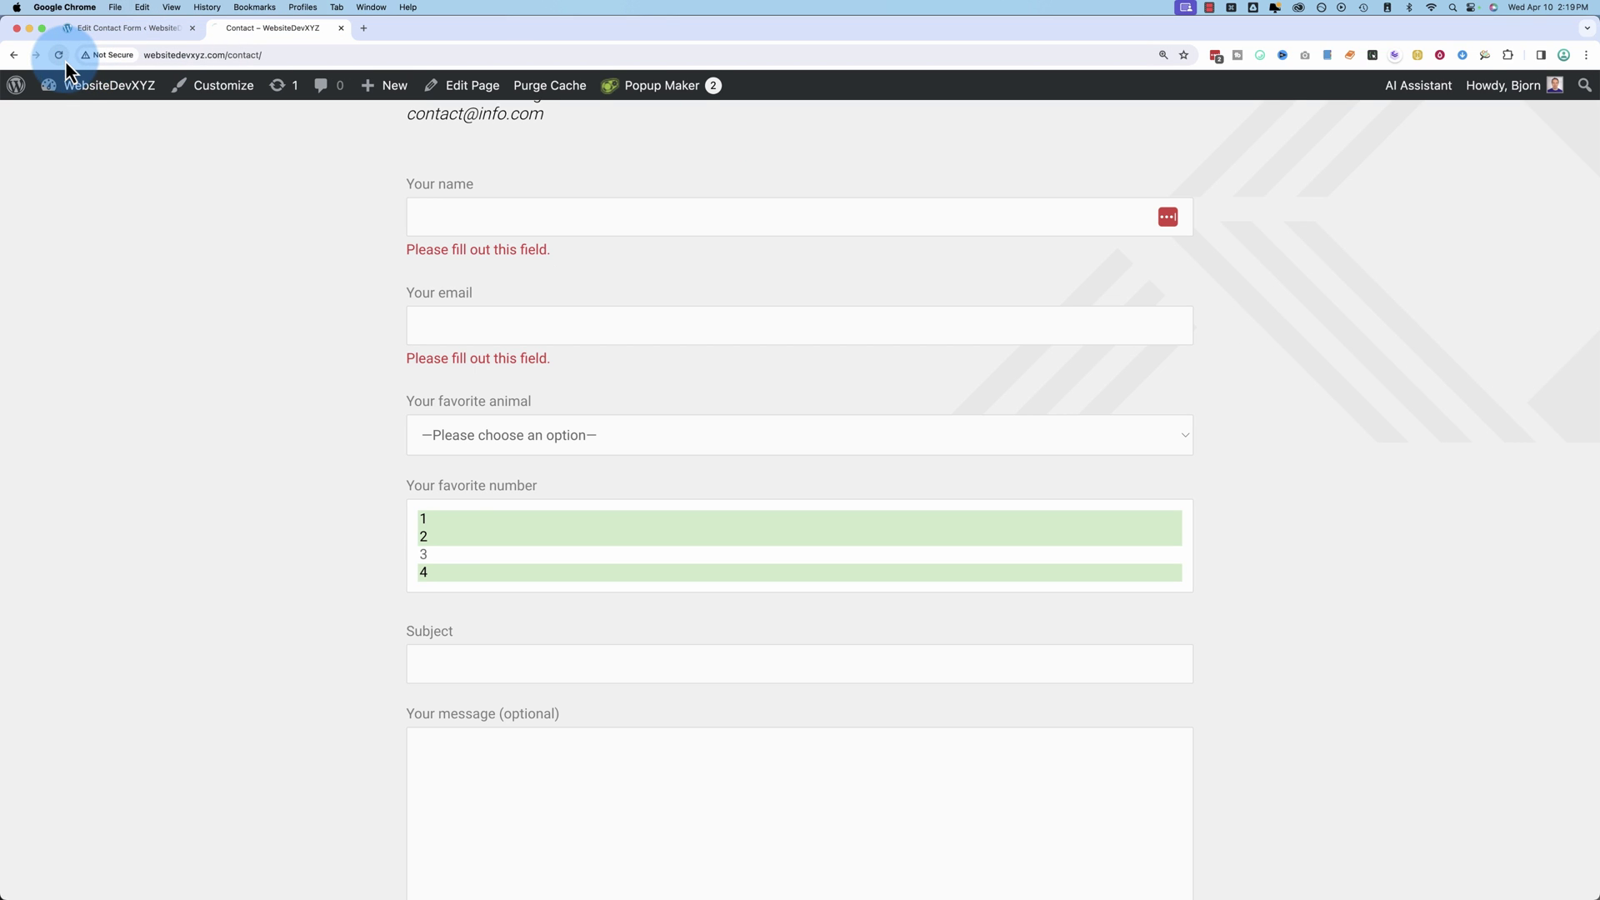
pyautogui.click(60, 56)
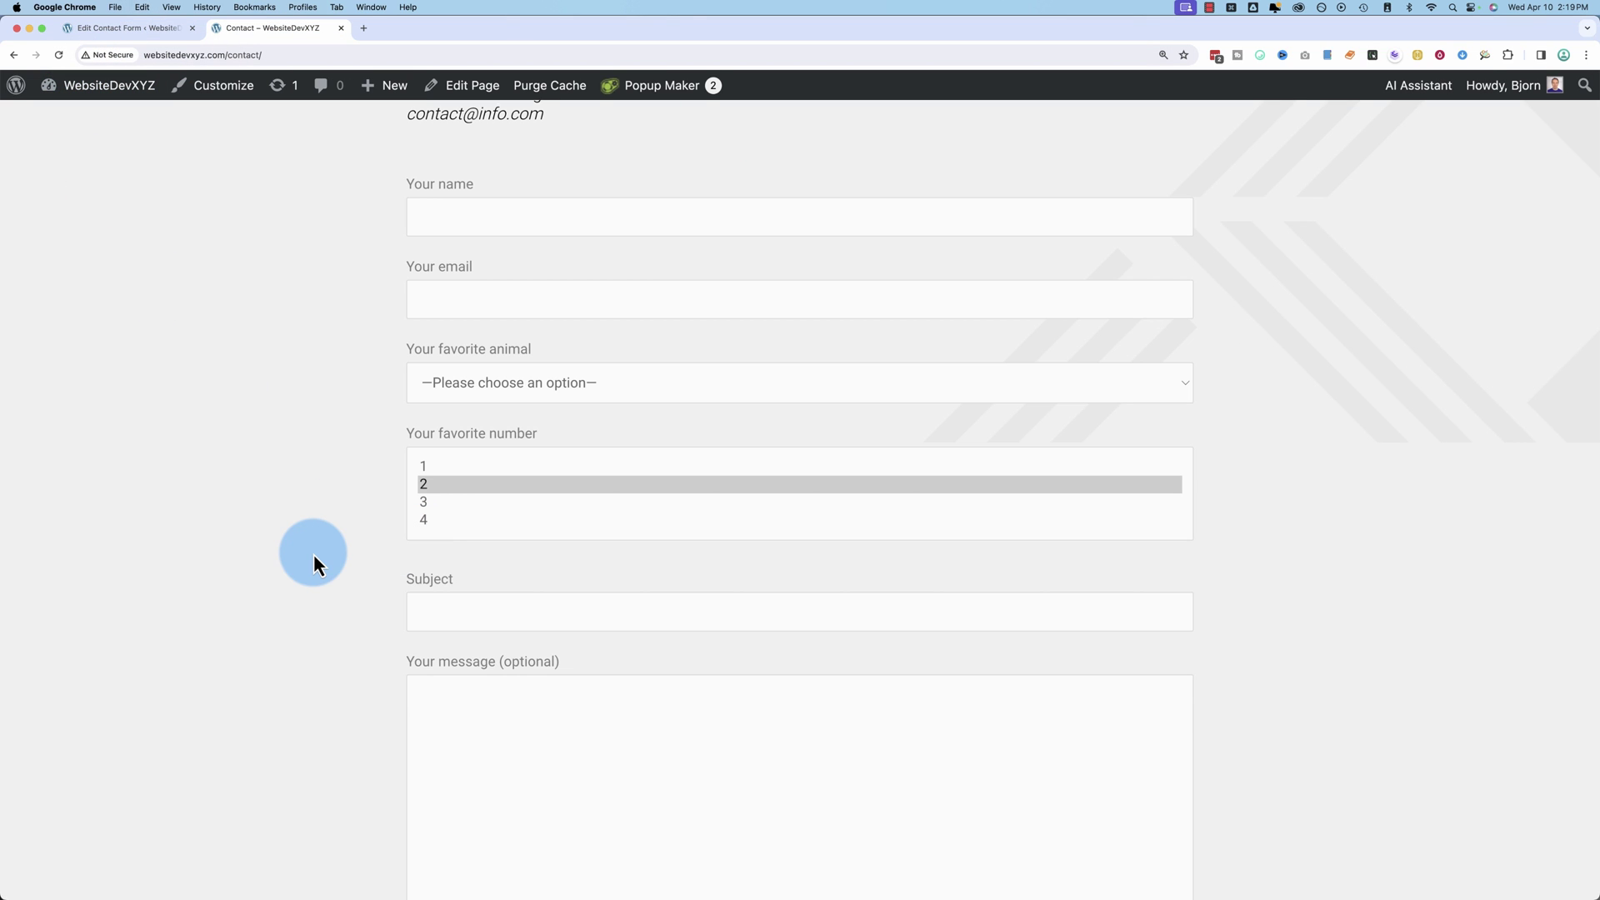
# Step: Extend the number list default to 2_4 and save the form
pyautogui.click(147, 30)
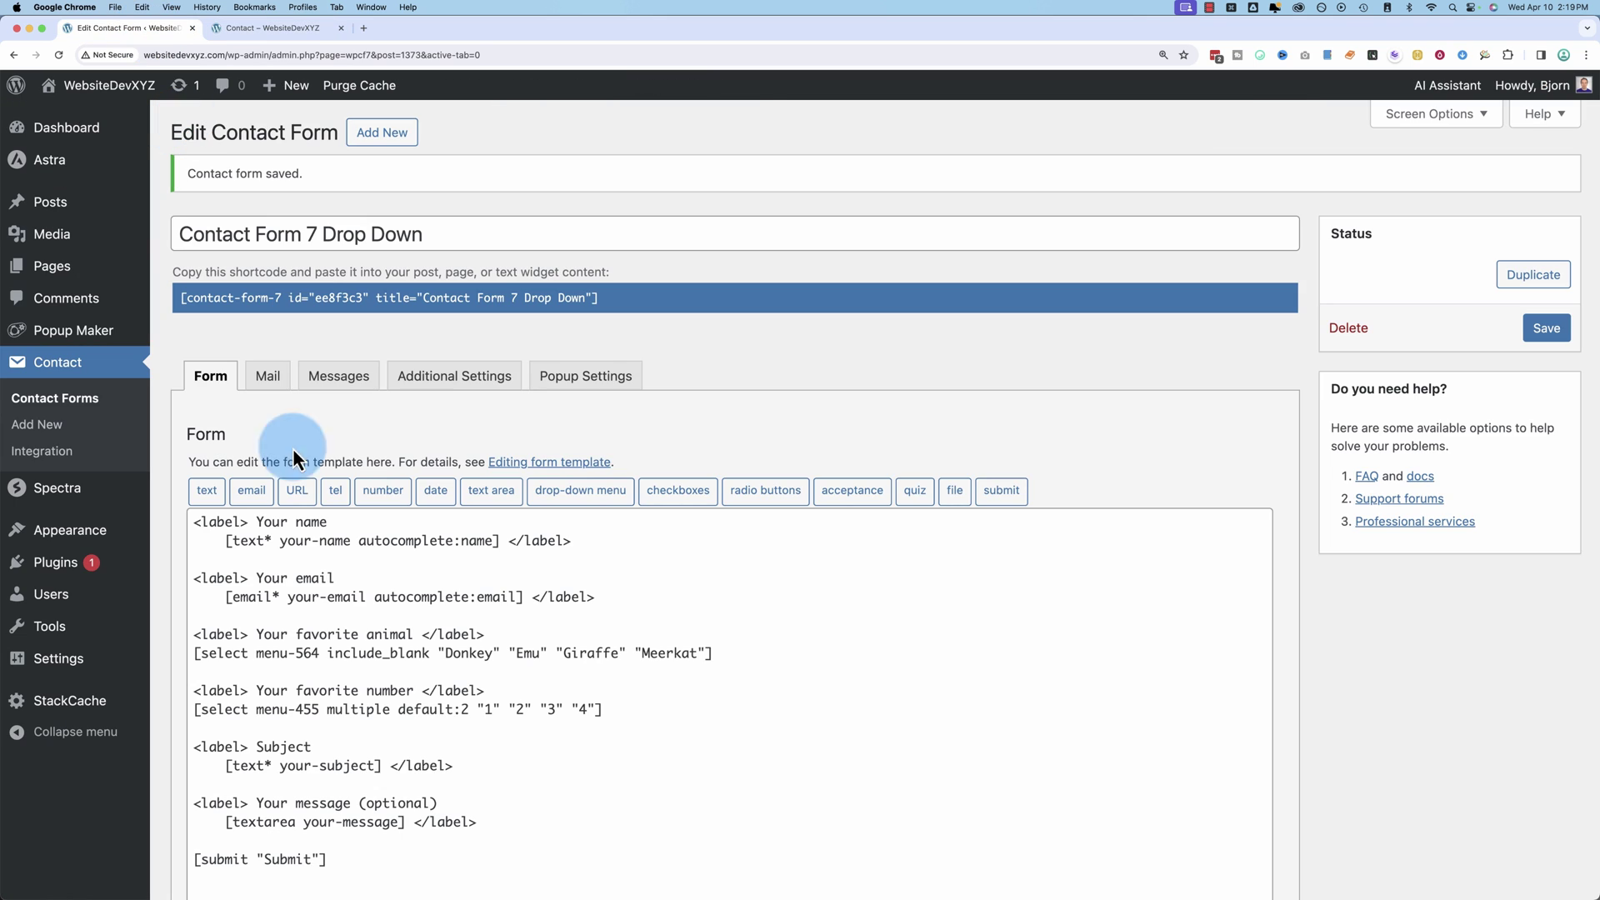
pyautogui.click(469, 710)
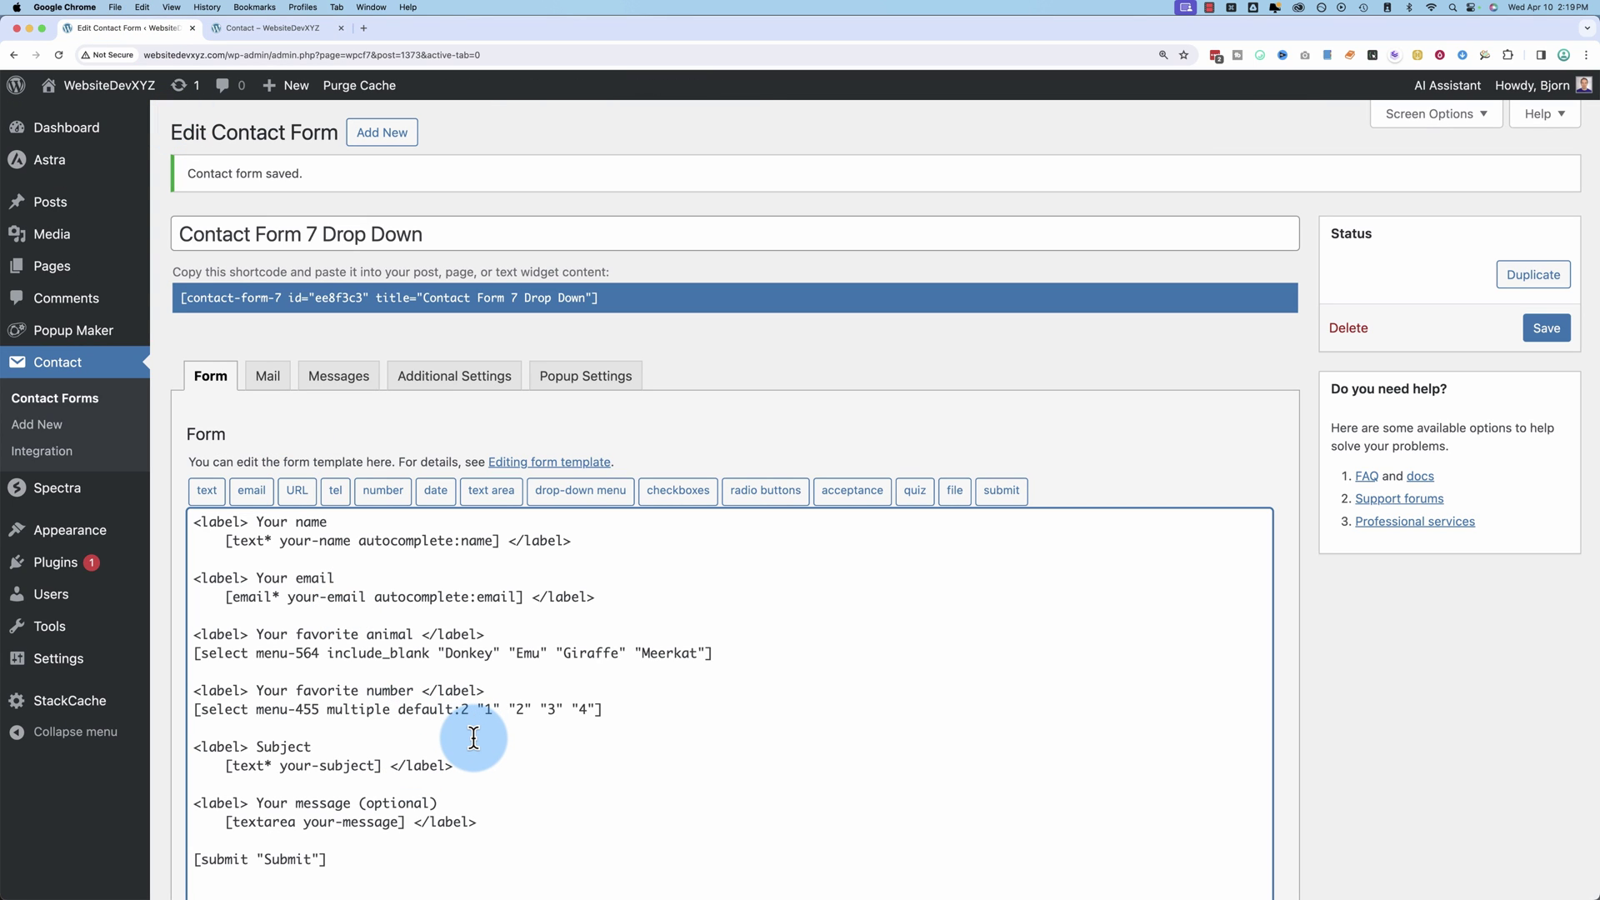
pyautogui.write('4')
pyautogui.press('super+a')
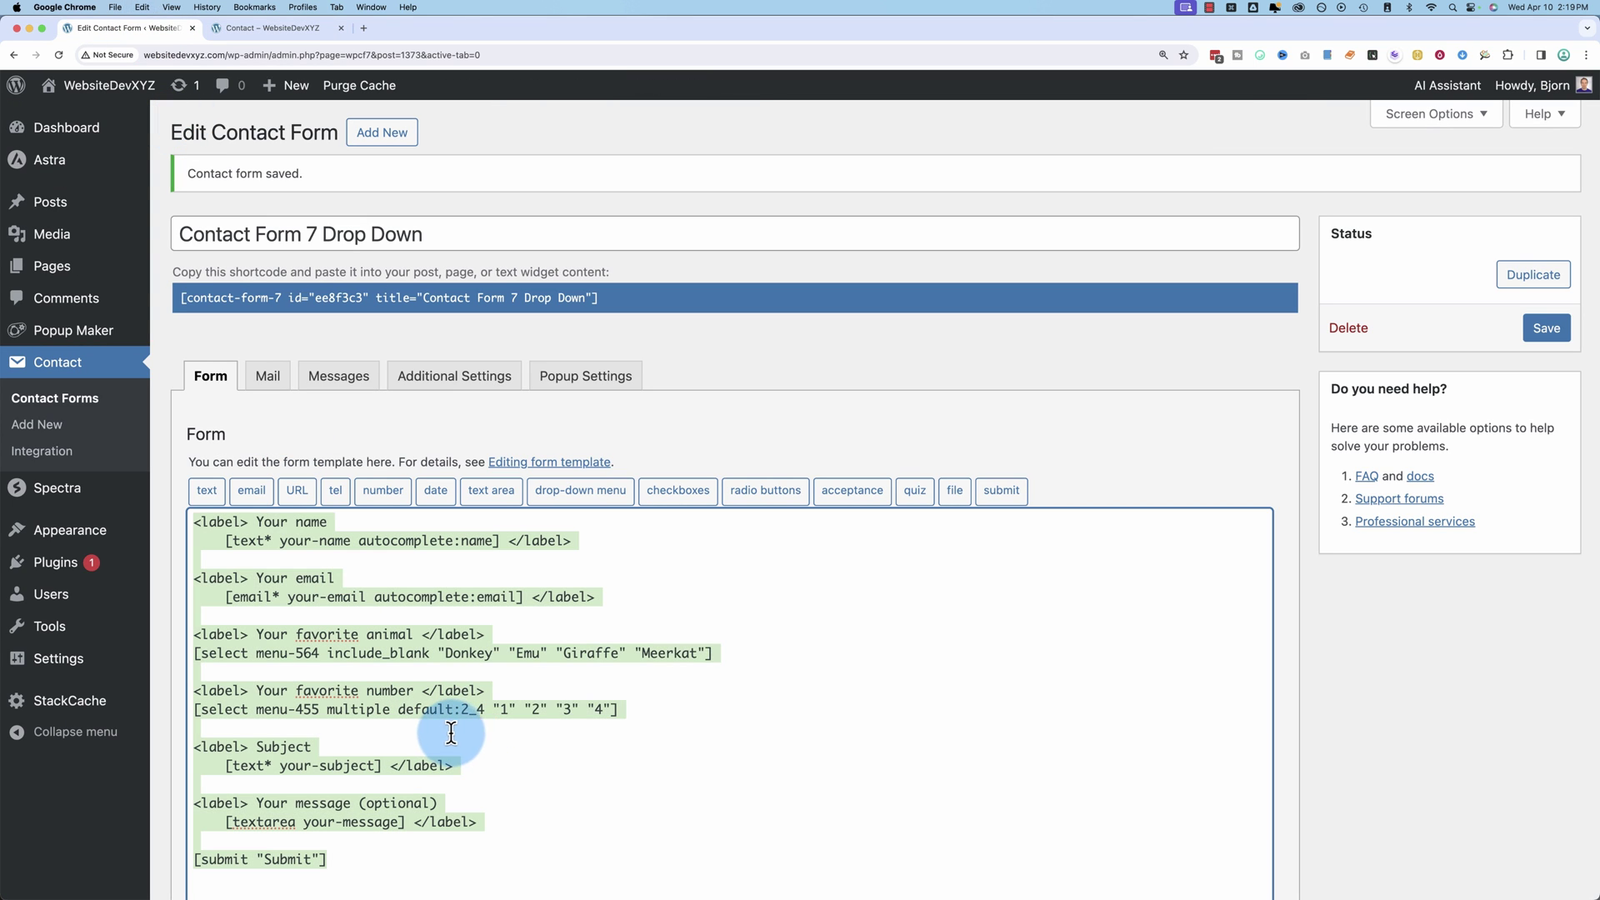
pyautogui.click(1538, 333)
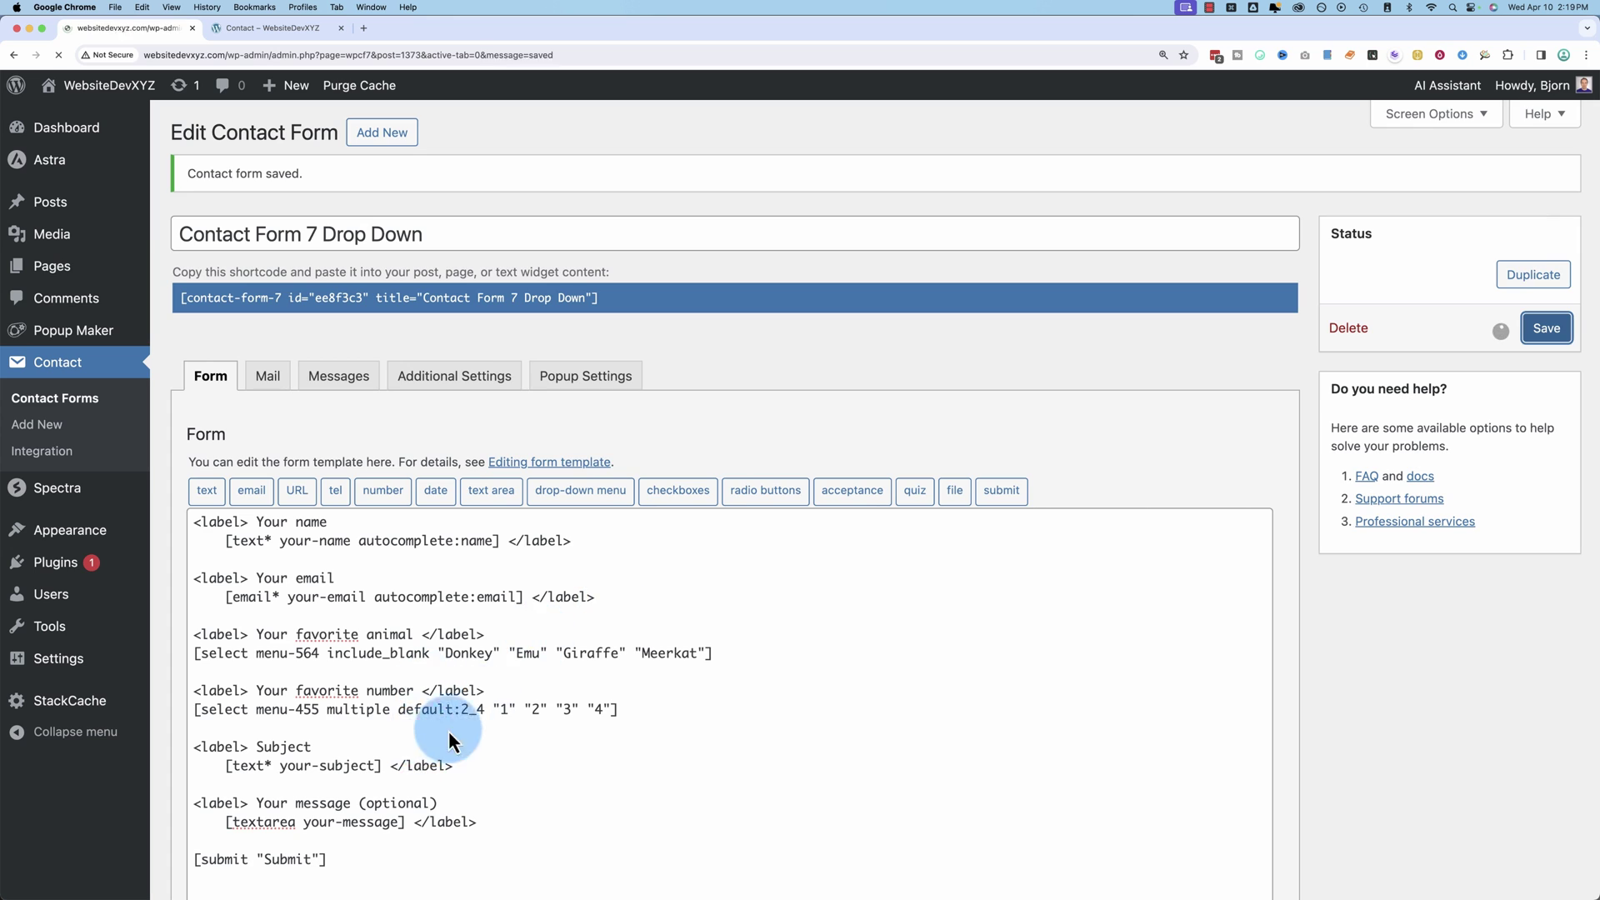
pyautogui.click(252, 29)
# Step: Reload the live contact page to confirm 2 and 4 are preselected in the number list
pyautogui.click(62, 54)
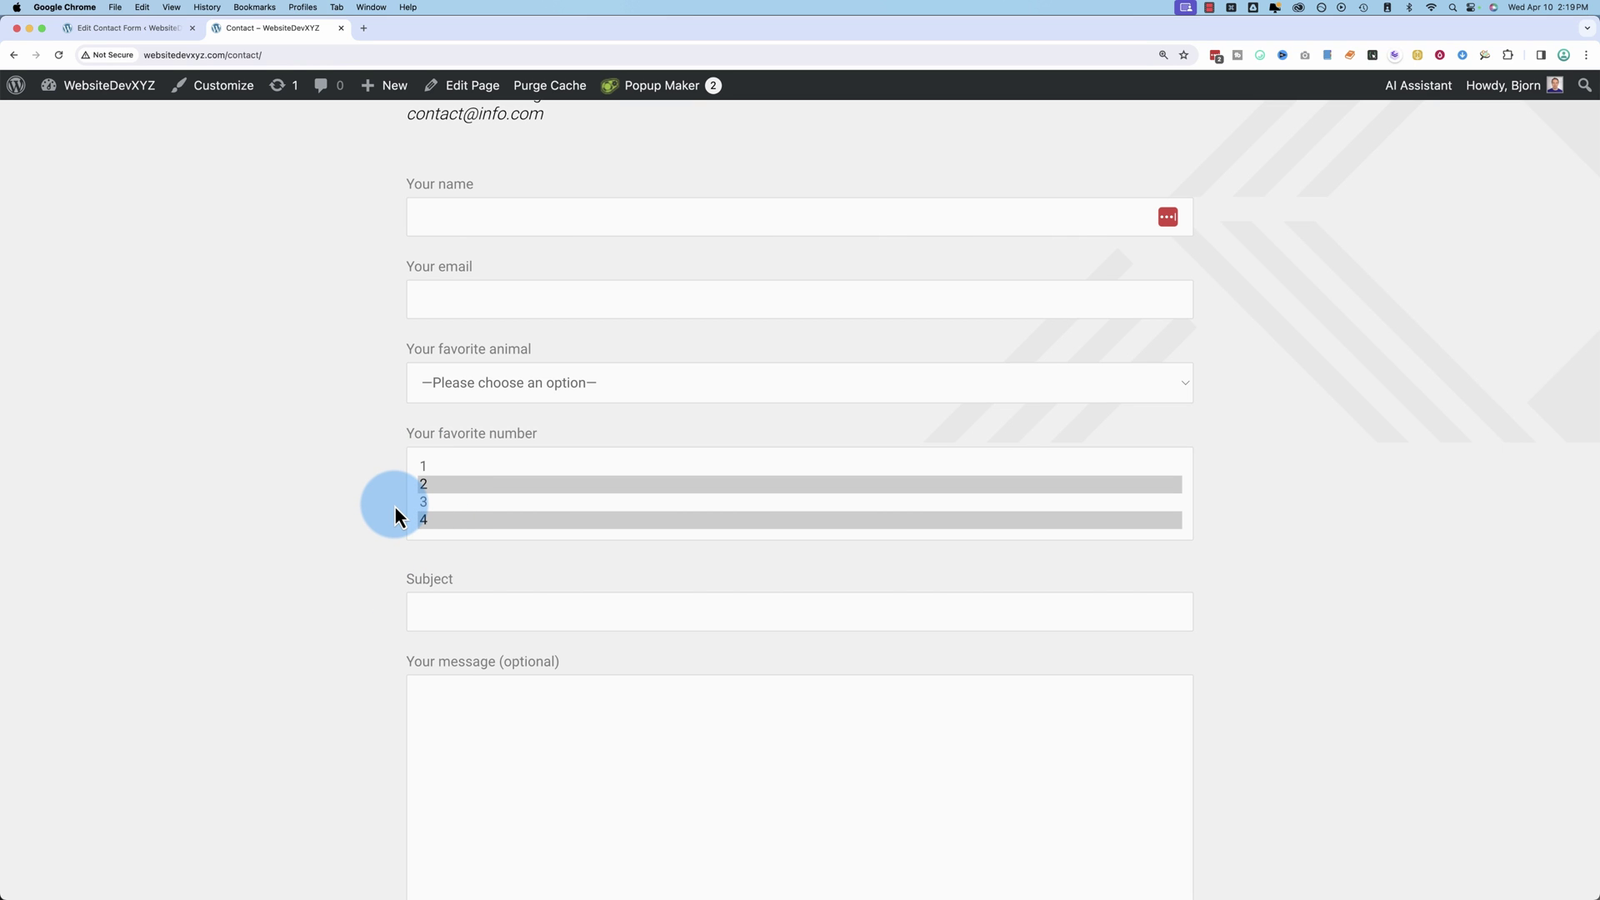
pyautogui.scroll(-1, 1258, 369)
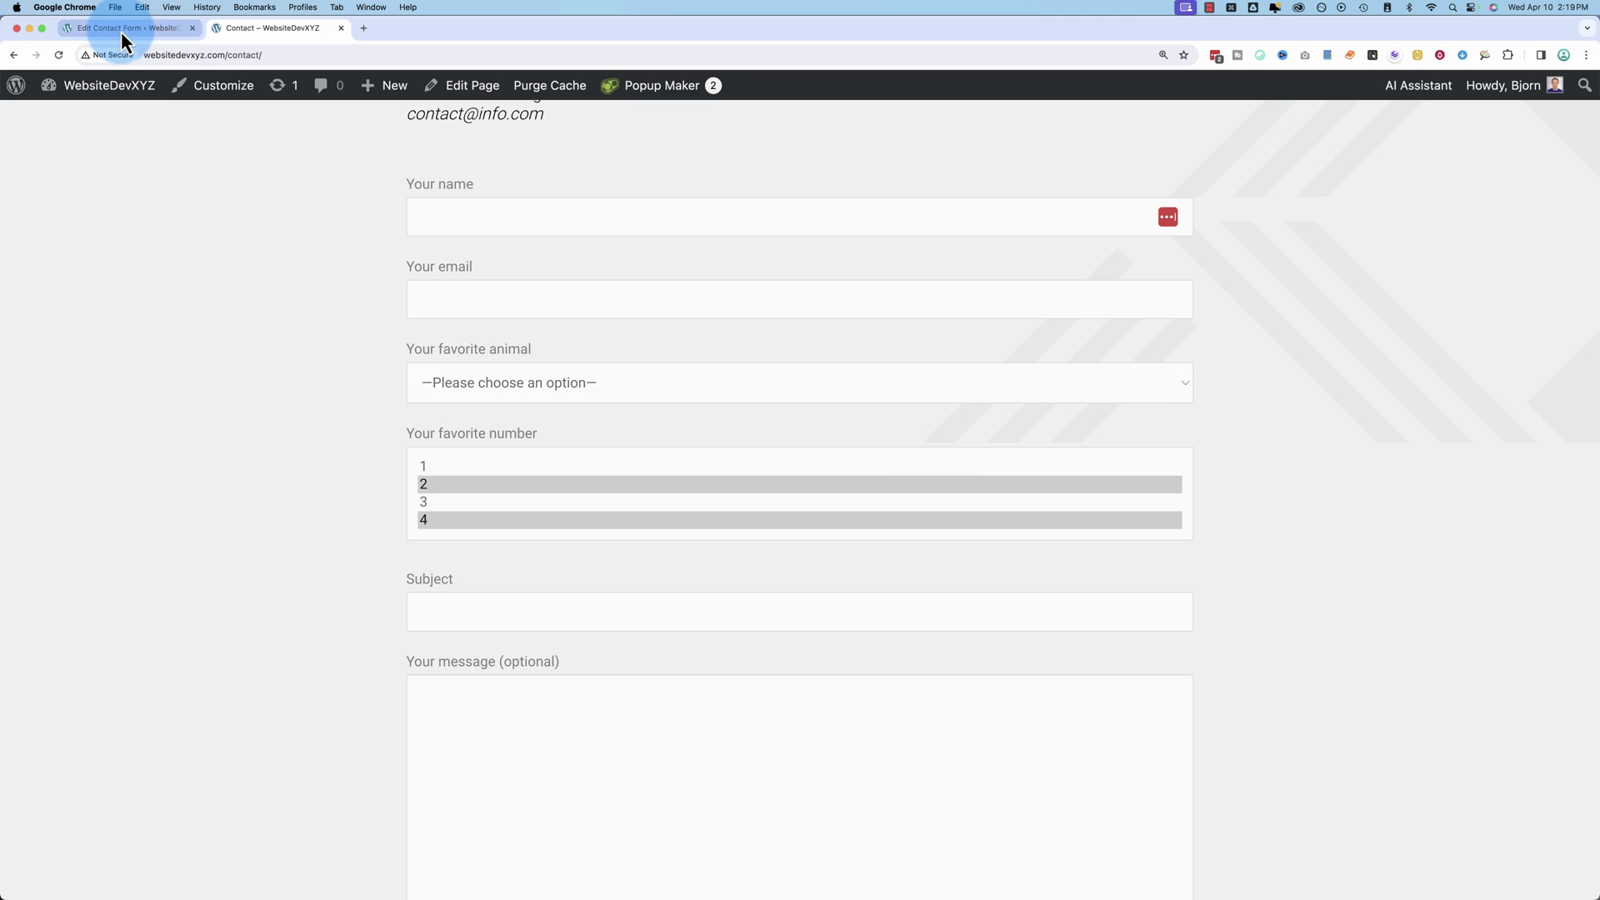
pyautogui.click(121, 30)
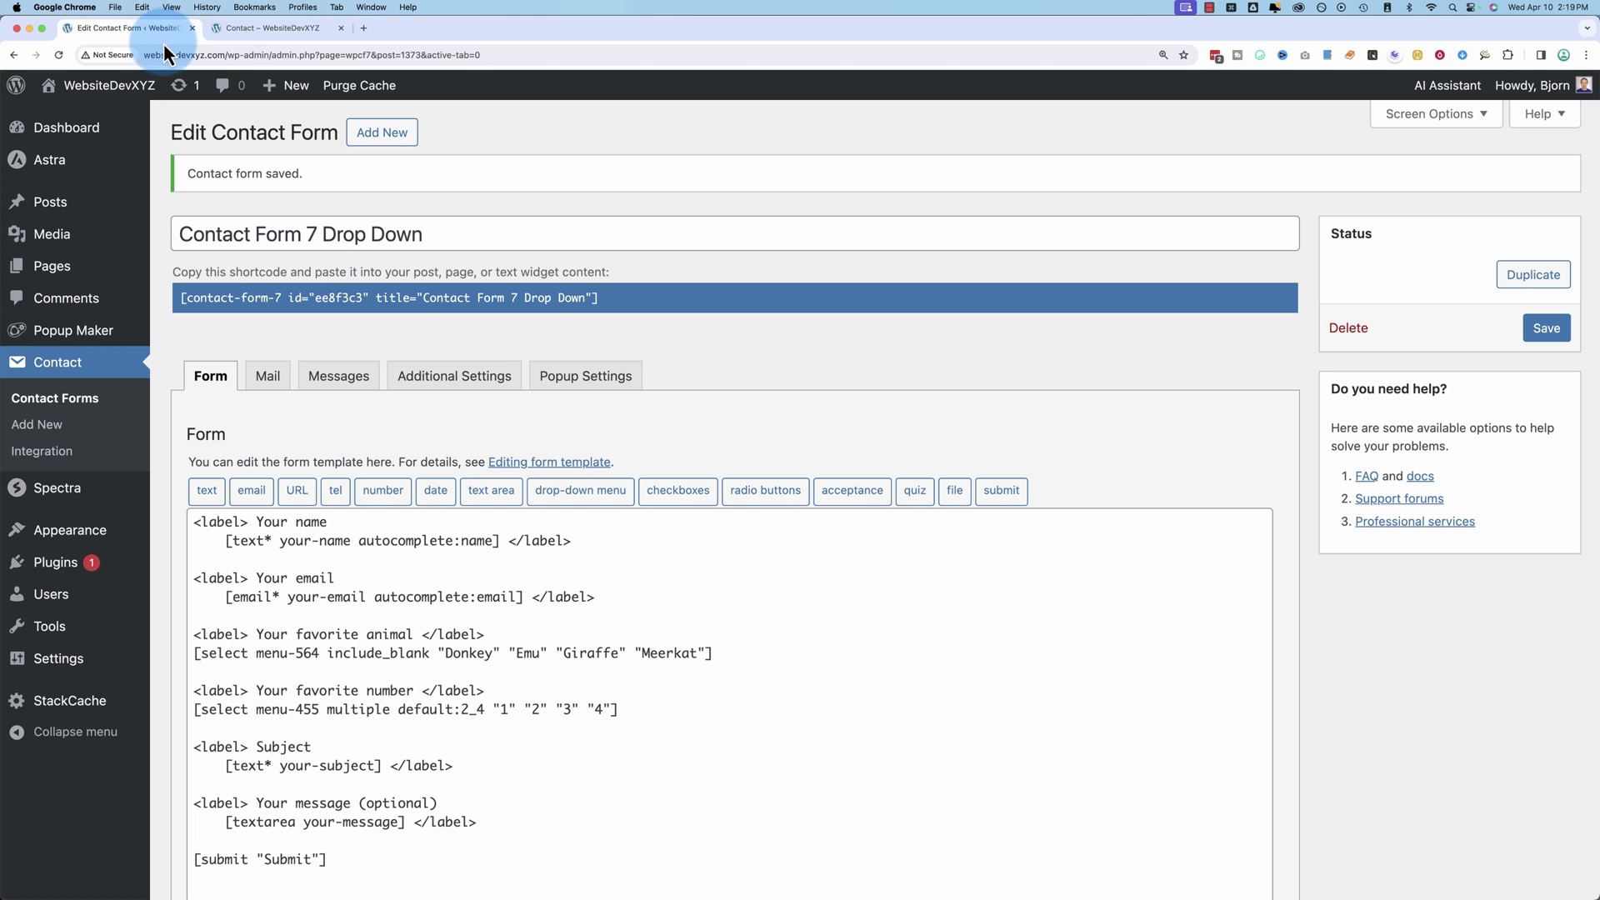
# Step: Copy the [menu-455] mail tag from the Mail tab's tag list
pyautogui.click(214, 706)
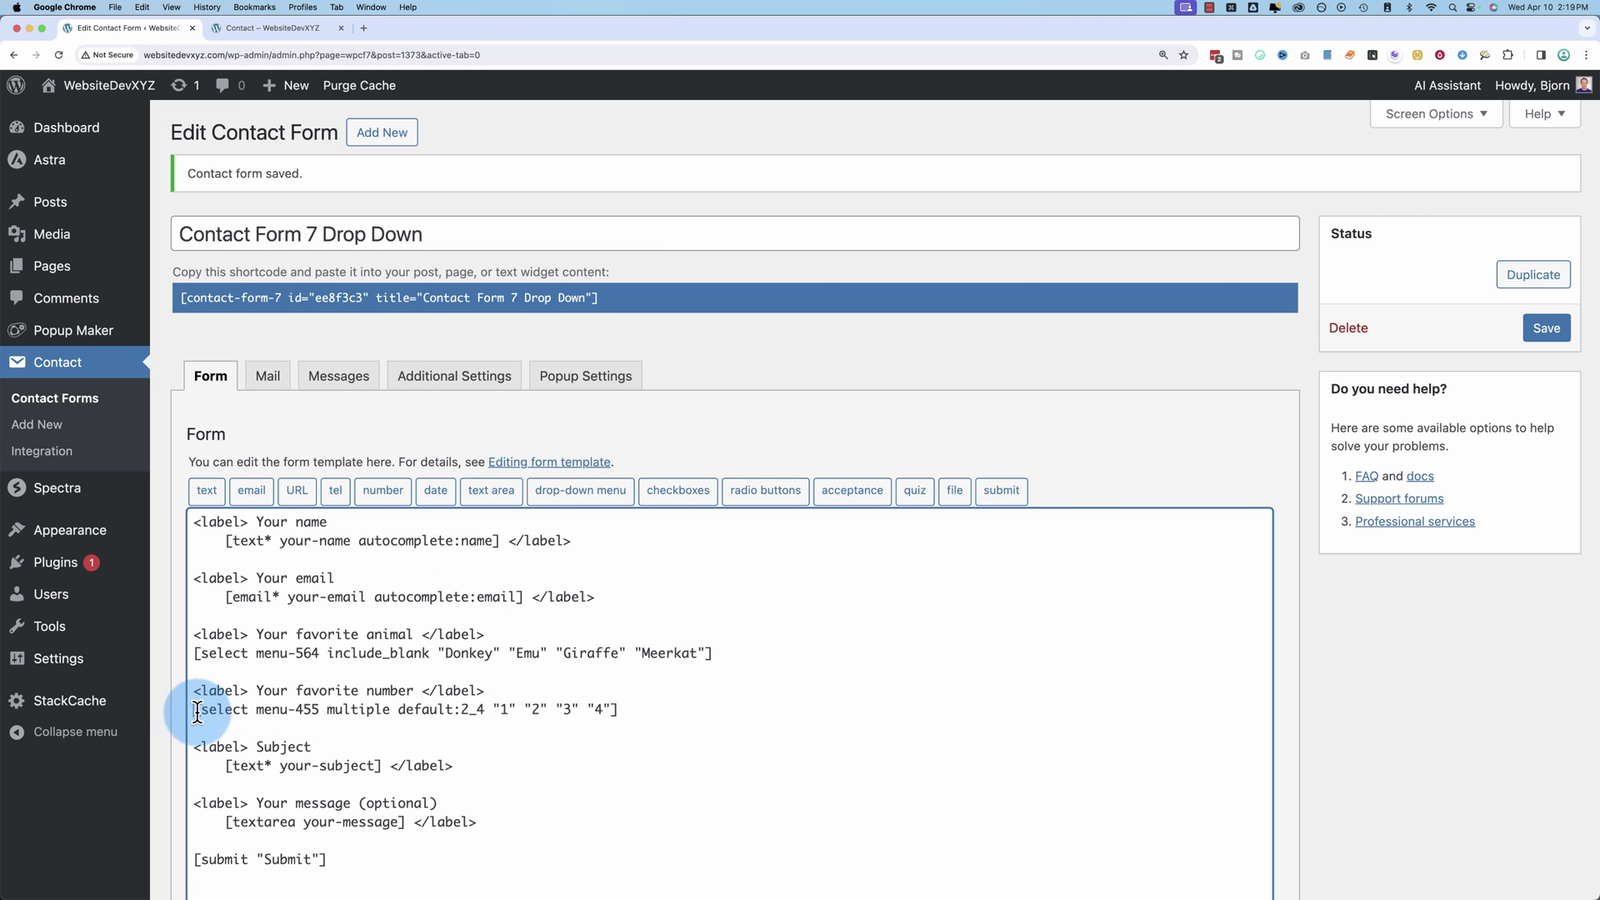
pyautogui.moveTo(197, 709); pyautogui.dragTo(636, 707)
pyautogui.click(664, 707)
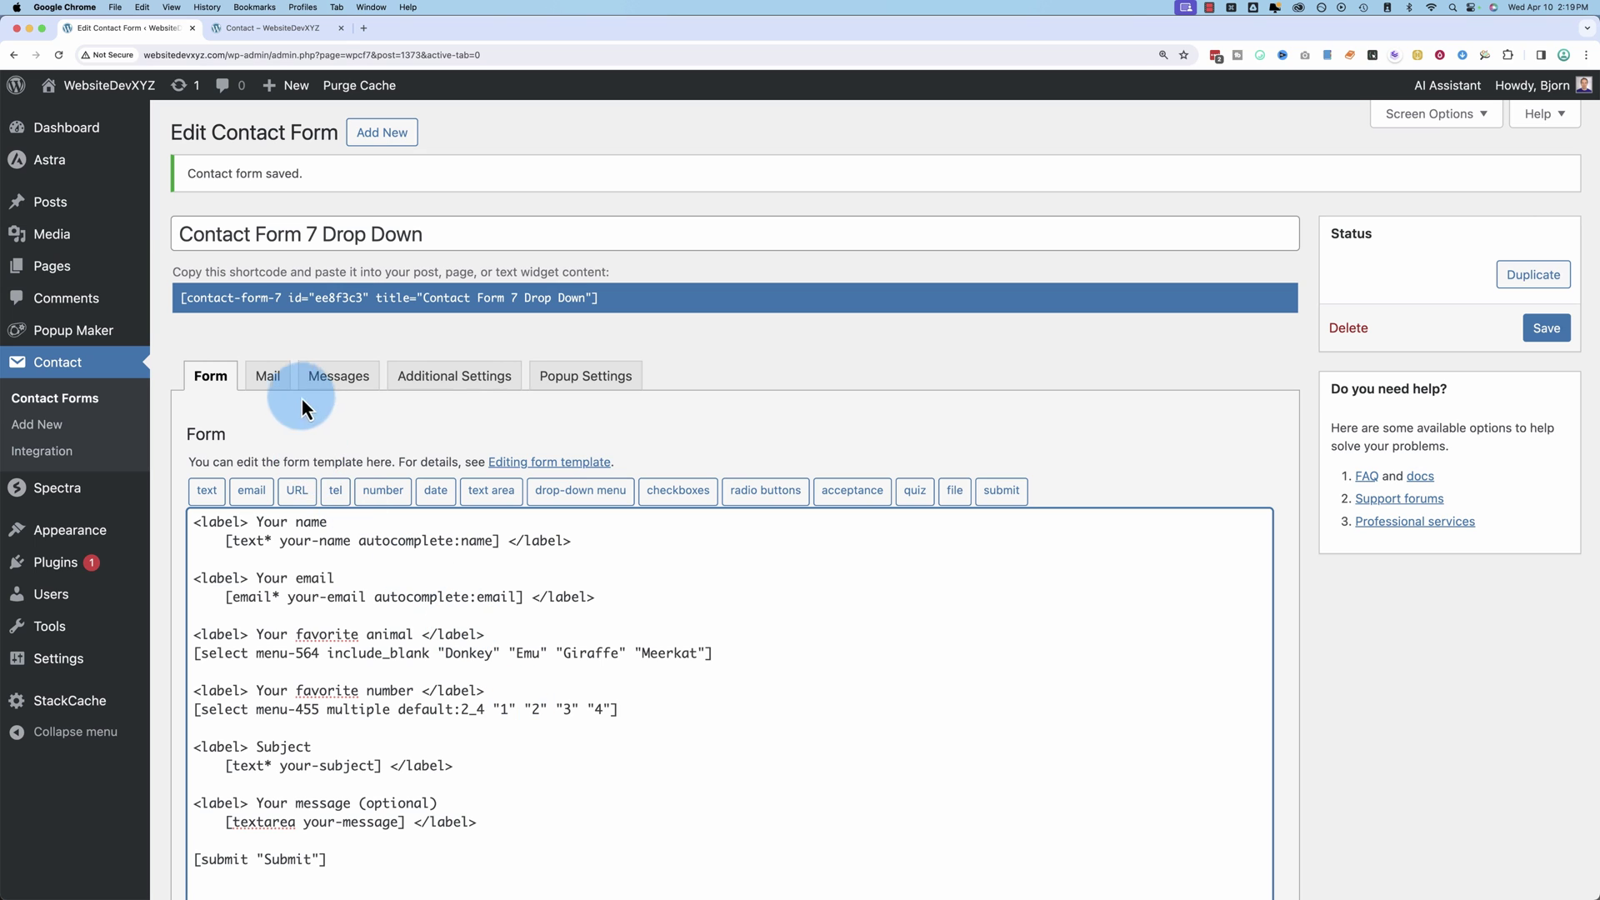
pyautogui.click(265, 379)
pyautogui.scroll(-3, 286, 761)
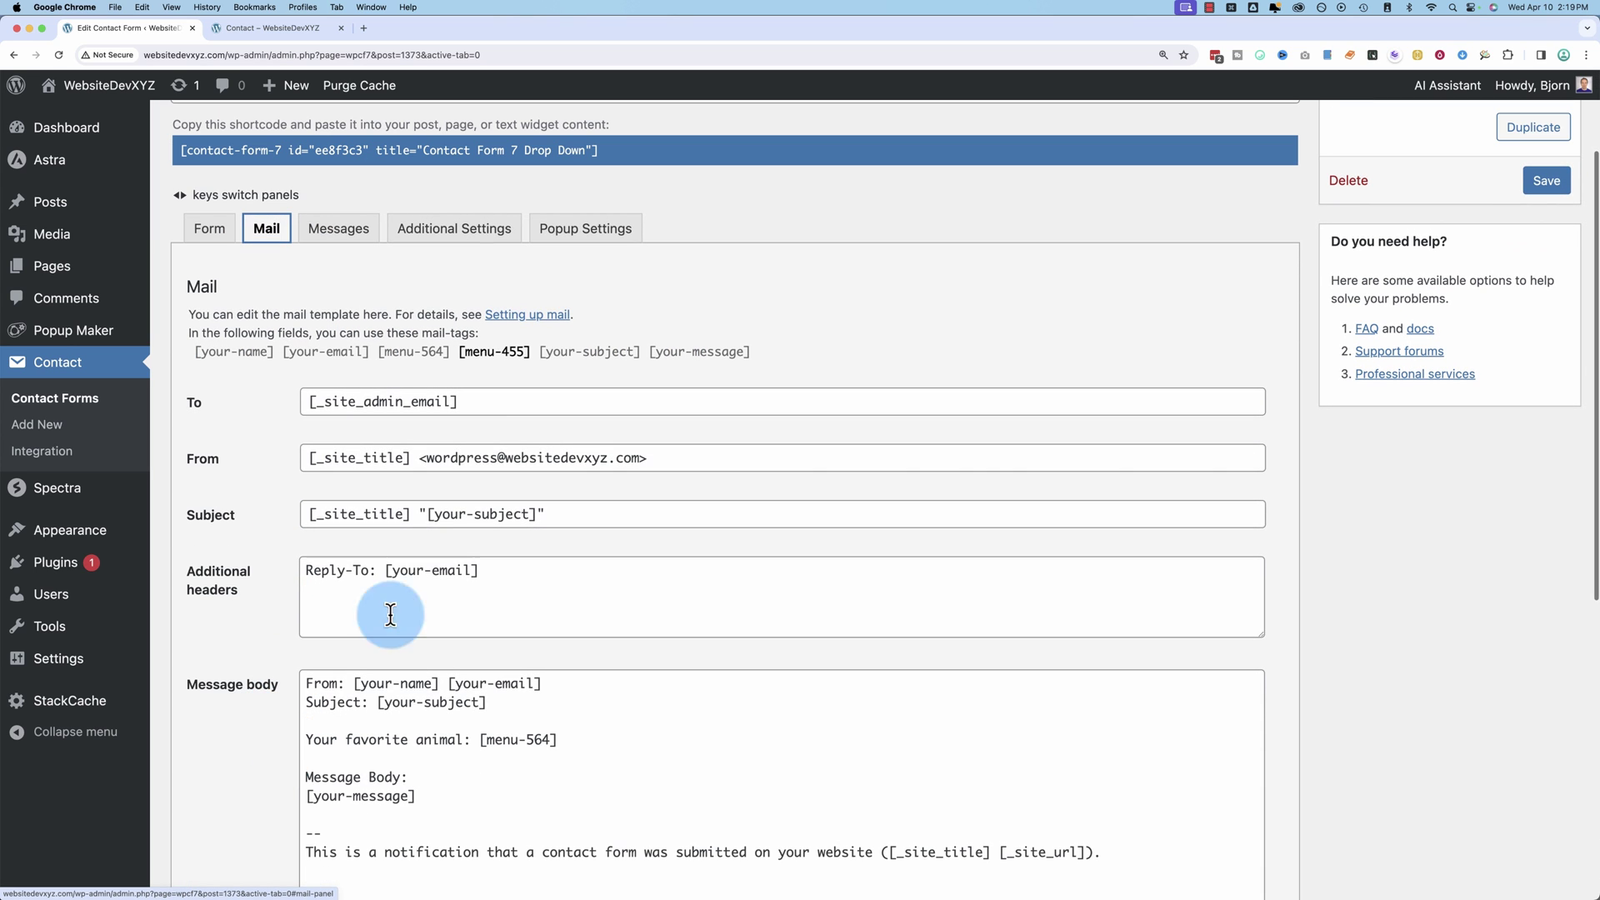
pyautogui.click(500, 353)
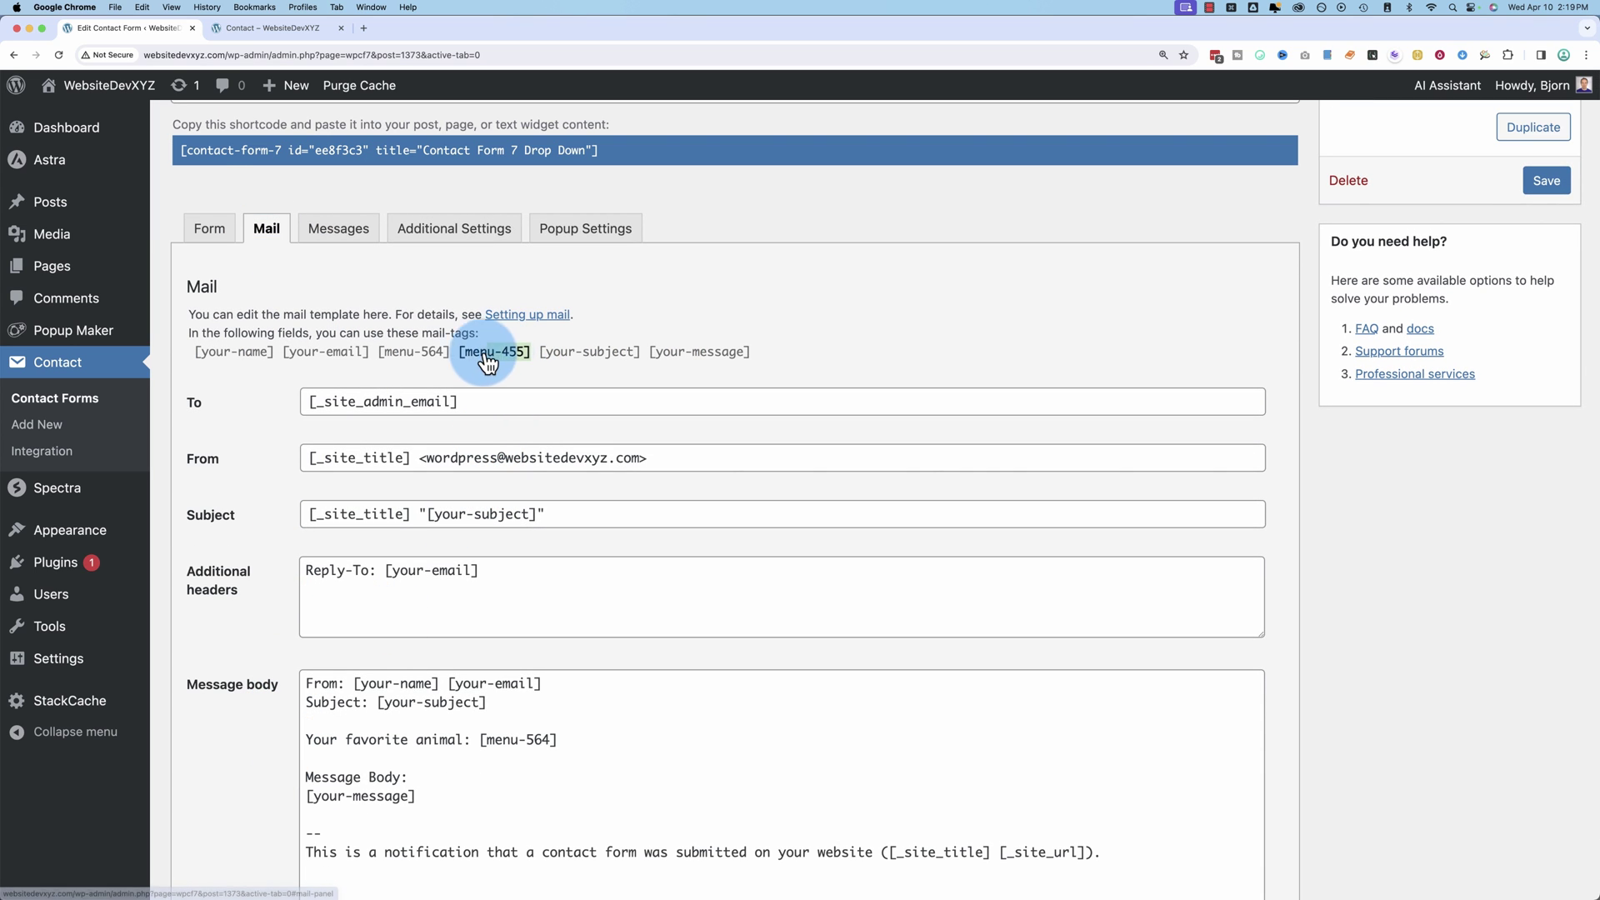
pyautogui.rightClick(463, 358)
pyautogui.click(490, 382)
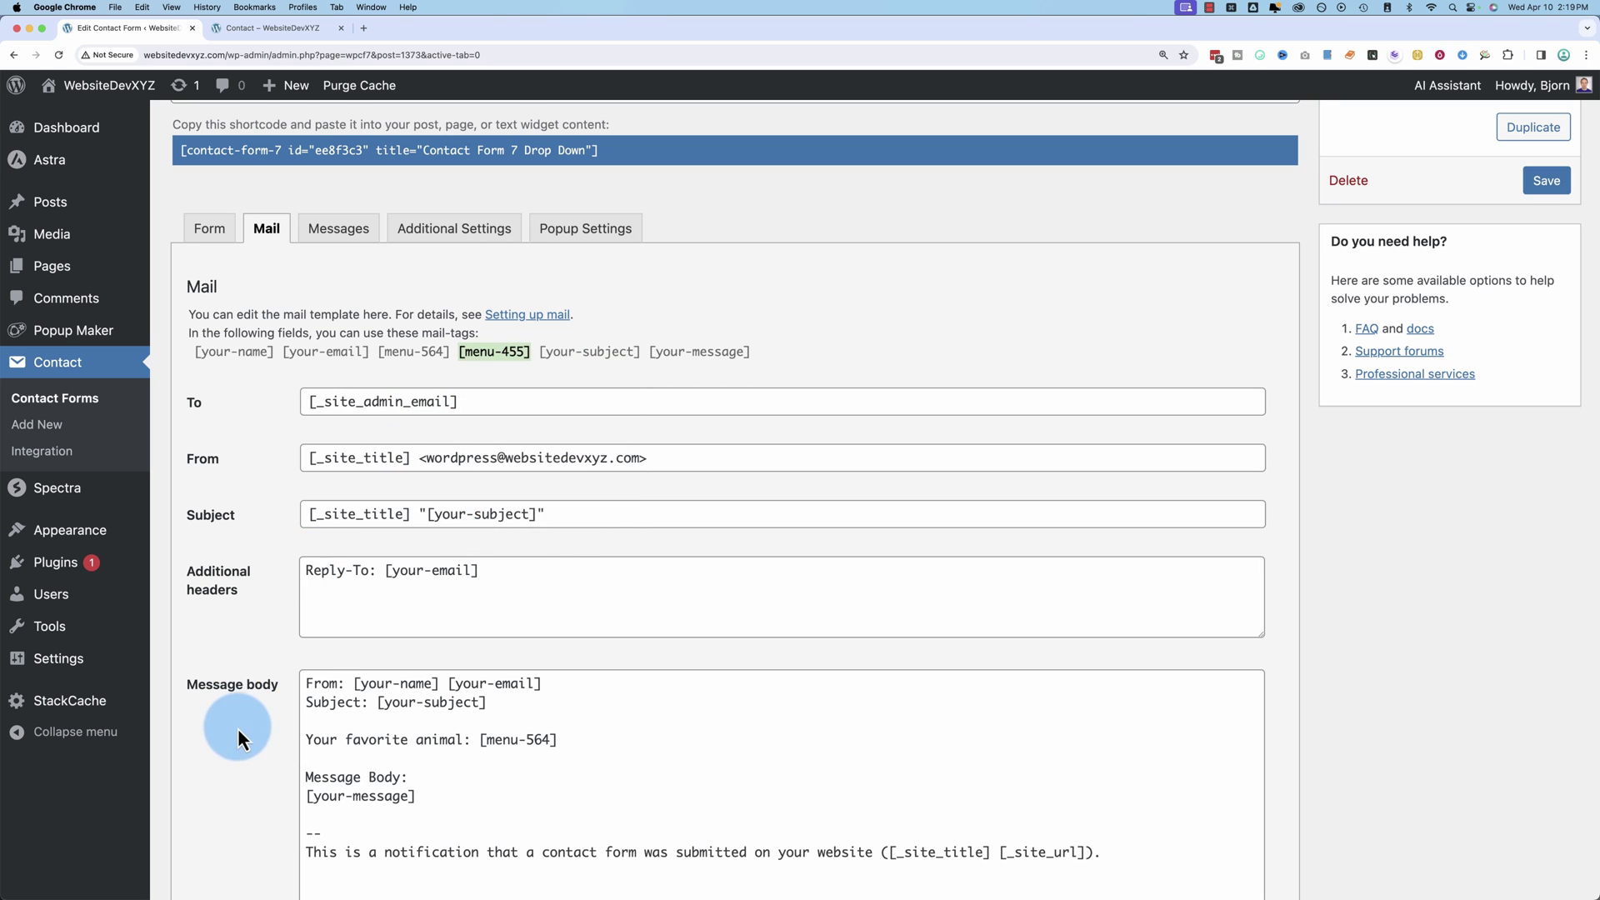
# Step: Add a 'Your favorite number: [menu-455]' line below the animal entry in the message body
pyautogui.scroll(-2, 237, 728)
pyautogui.click(574, 664)
pyautogui.press('Return')
pyautogui.press('Return')
pyautogui.write('Your favorite number:')
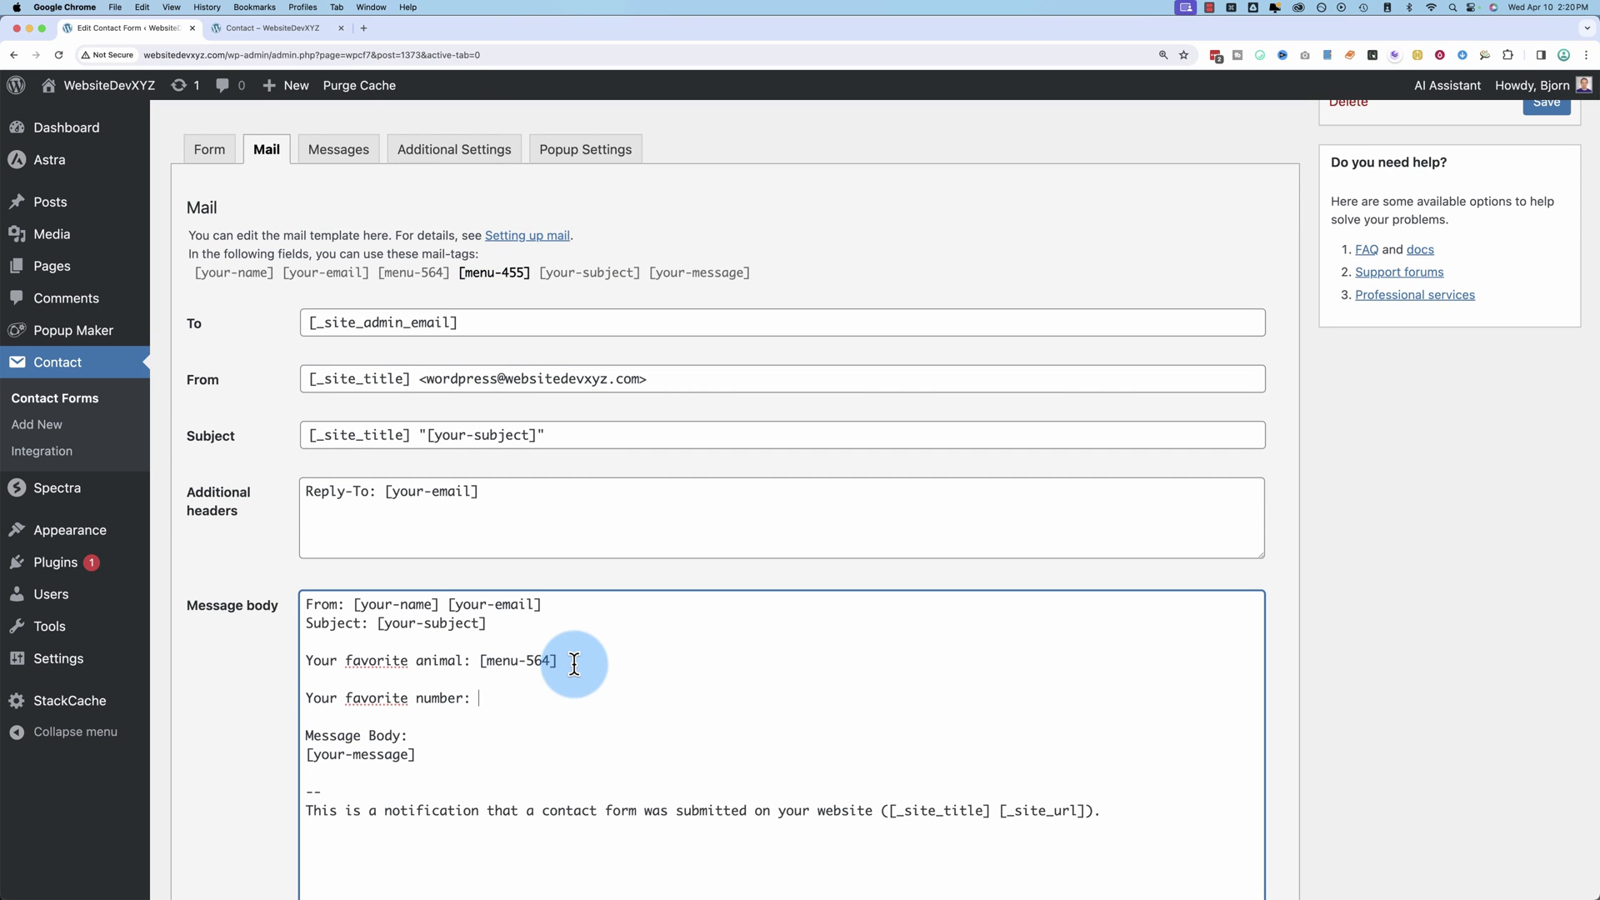
pyautogui.rightClick(515, 698)
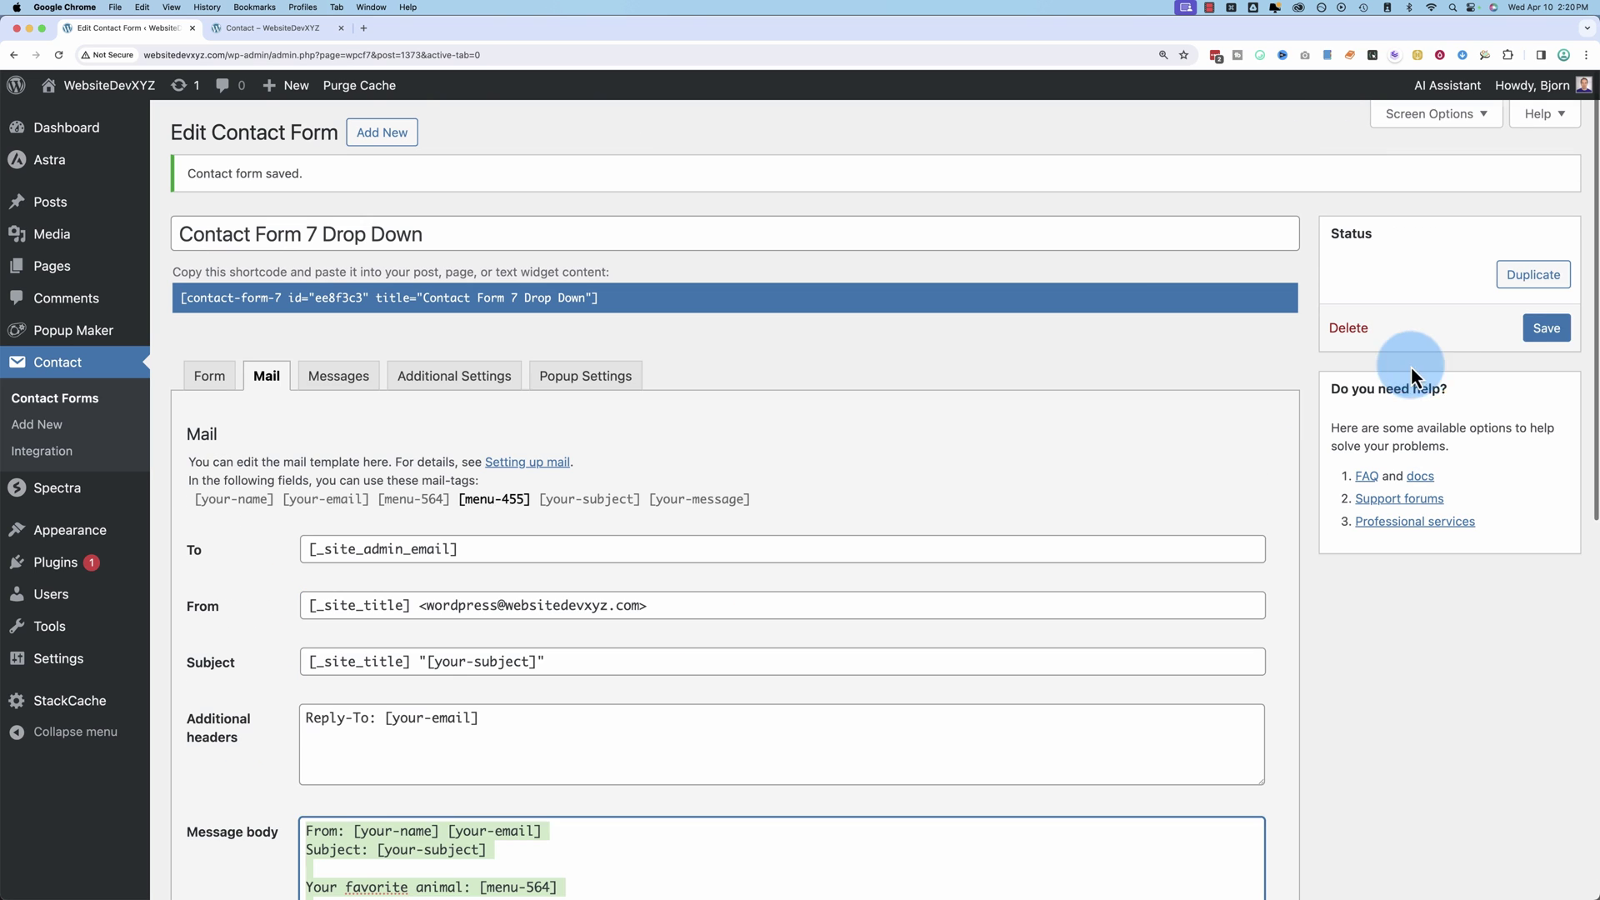
# Step: Reload the contact page and fill in the sender's name and e-mail
pyautogui.click(250, 29)
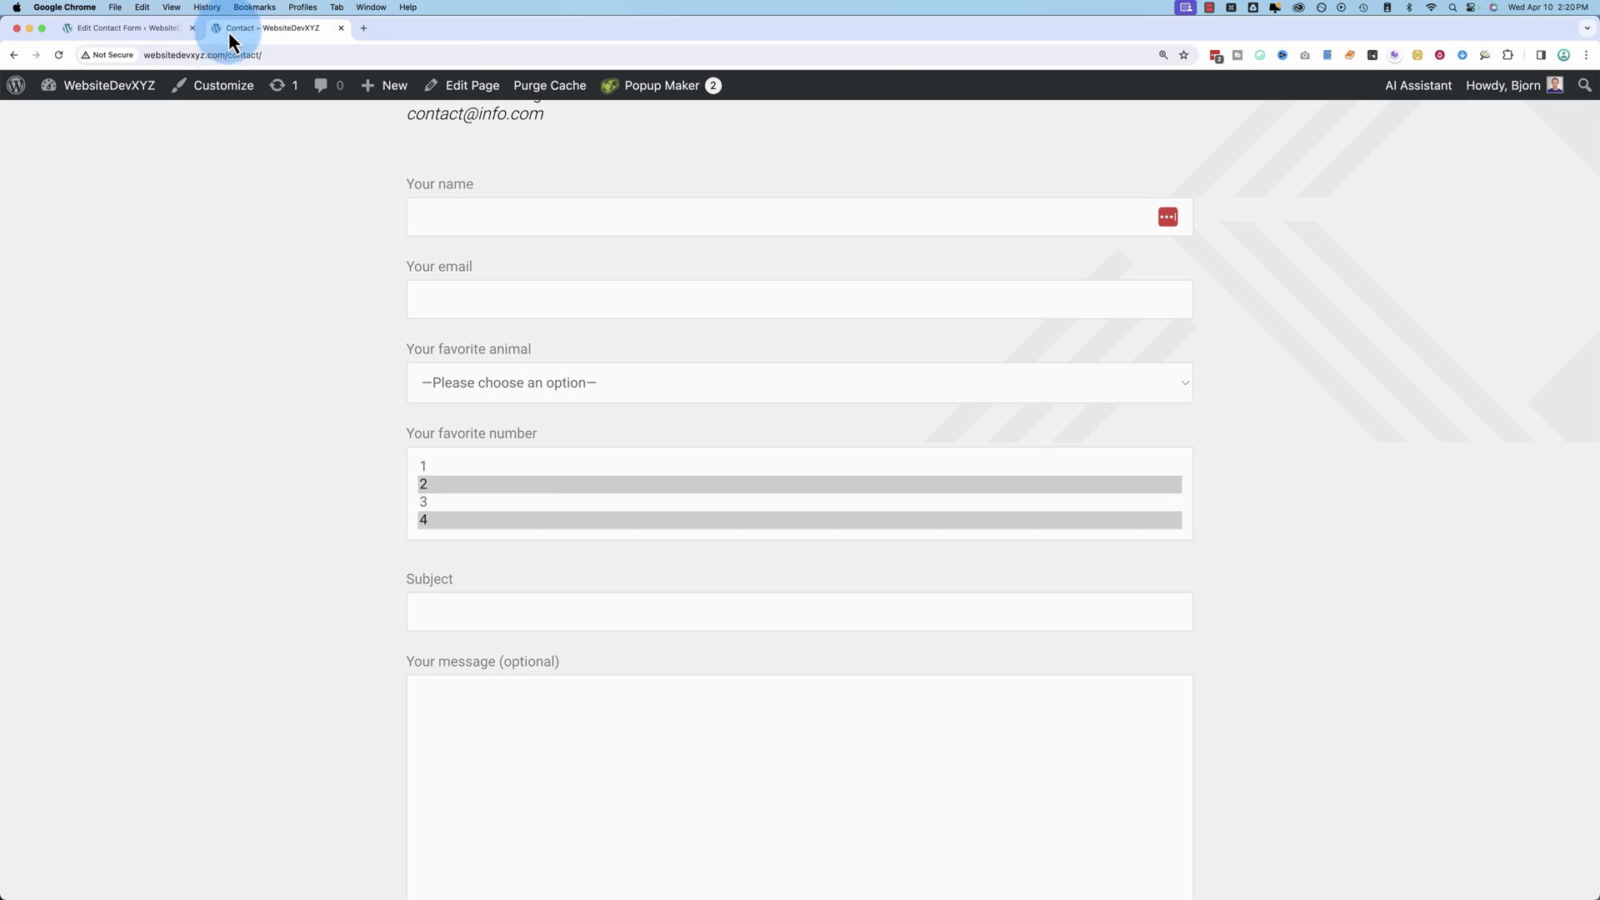
pyautogui.click(50, 56)
pyautogui.click(244, 419)
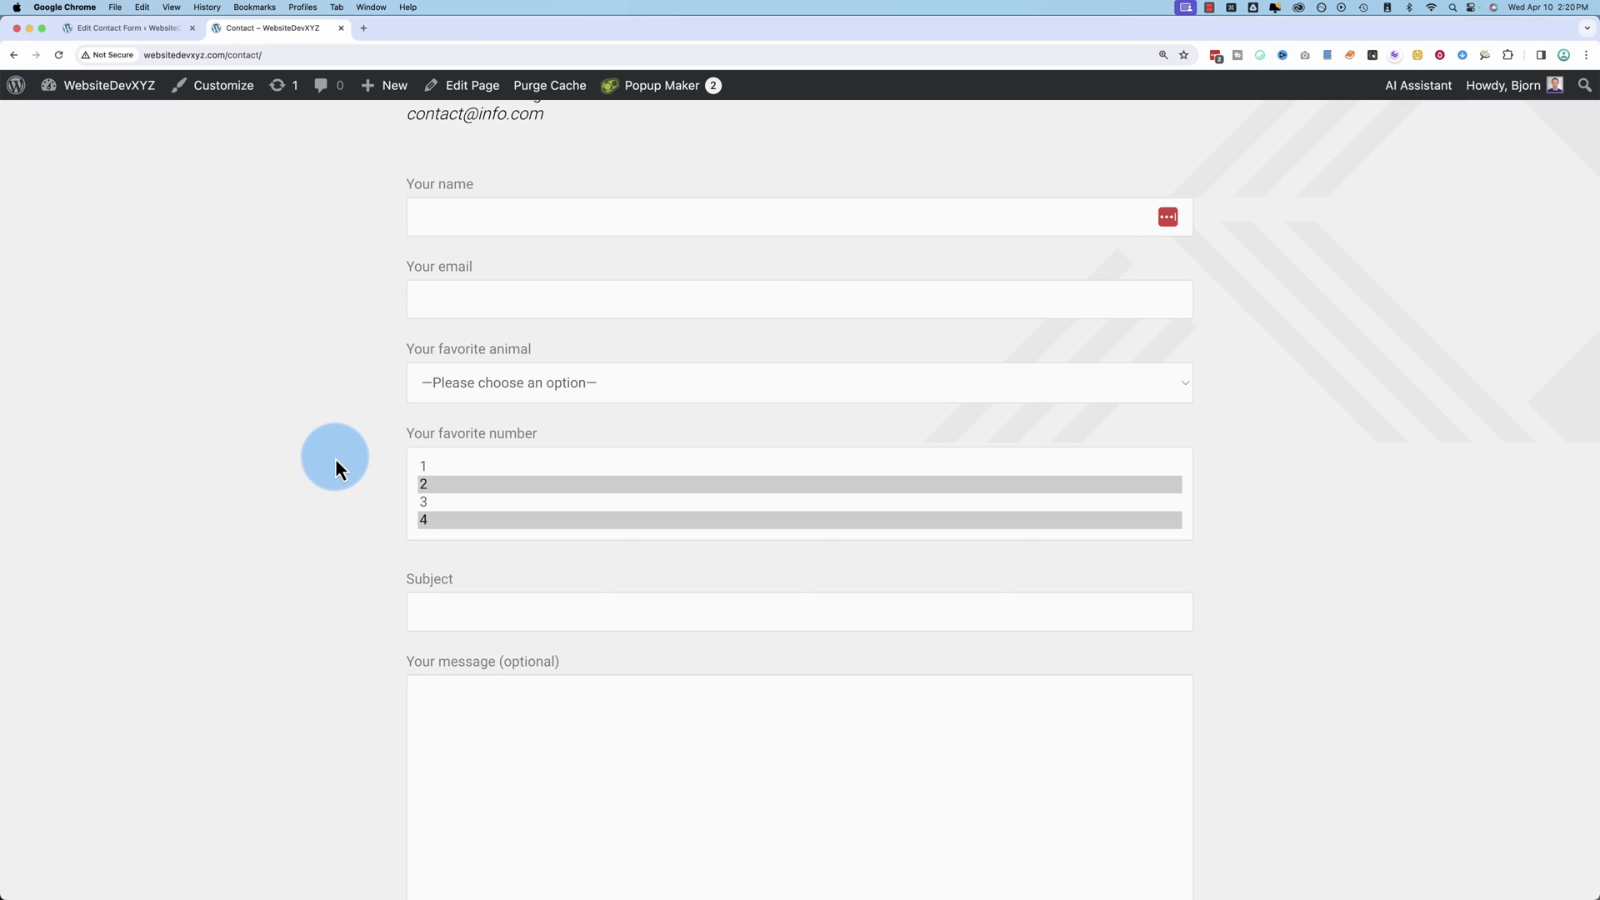
pyautogui.click(475, 218)
pyautogui.click(500, 254)
pyautogui.click(496, 300)
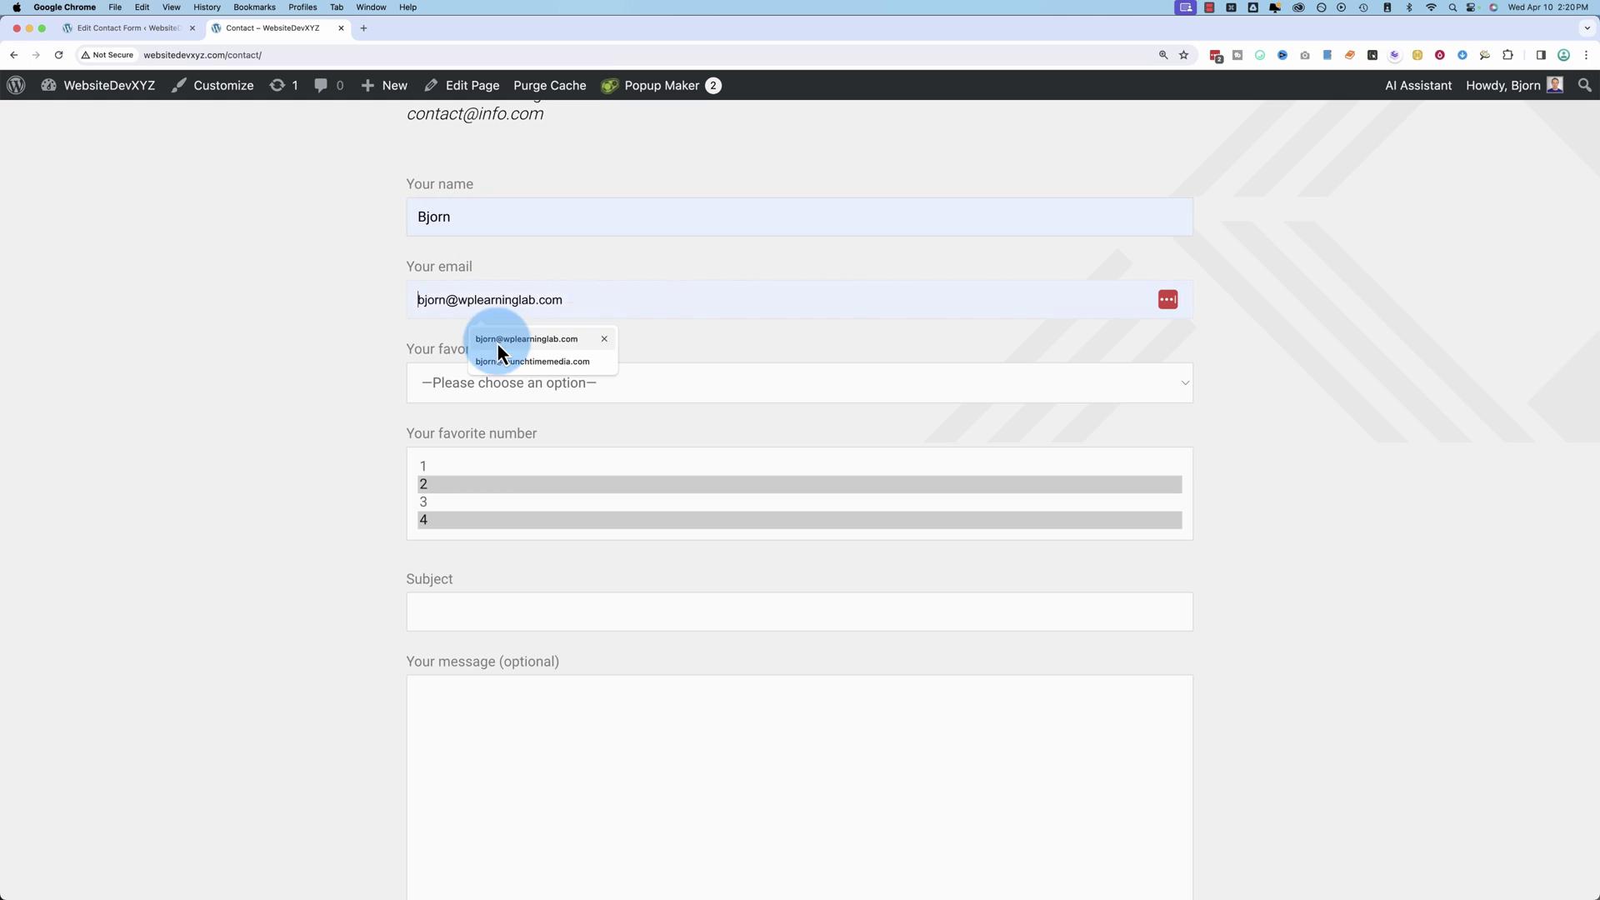
# Step: Choose Giraffe, enter subject 'Test Subject' and message 'Test', and submit the form
pyautogui.click(496, 342)
pyautogui.click(500, 382)
pyautogui.click(513, 450)
pyautogui.click(491, 612)
pyautogui.click(492, 655)
pyautogui.press('Tab')
pyautogui.write('Test')
pyautogui.scroll(-5, 332, 752)
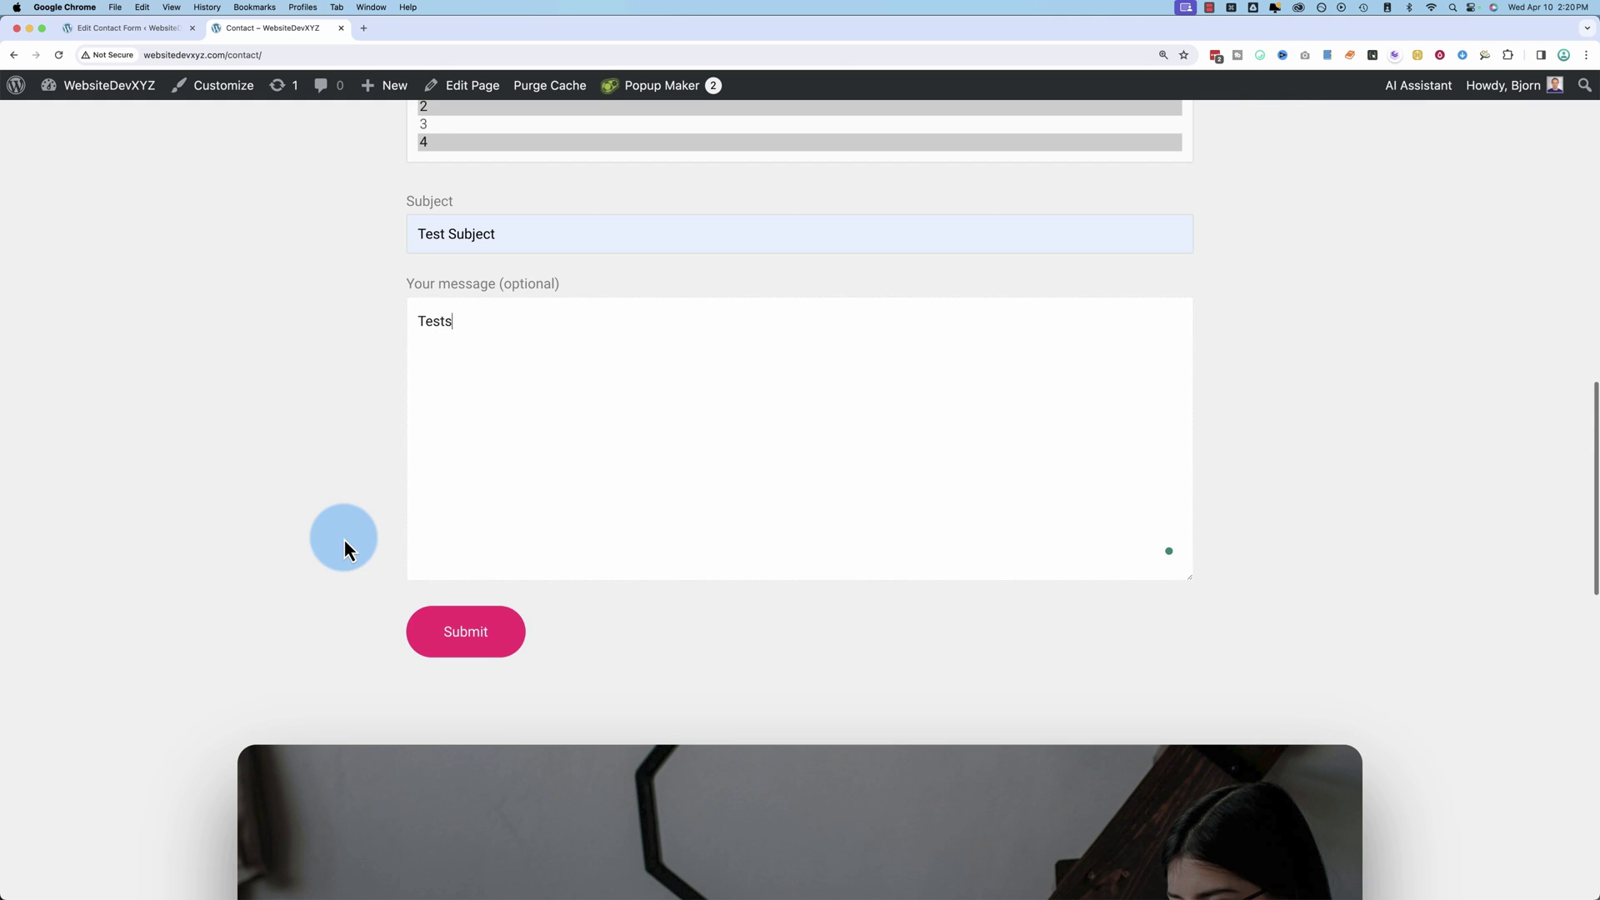
pyautogui.click(456, 652)
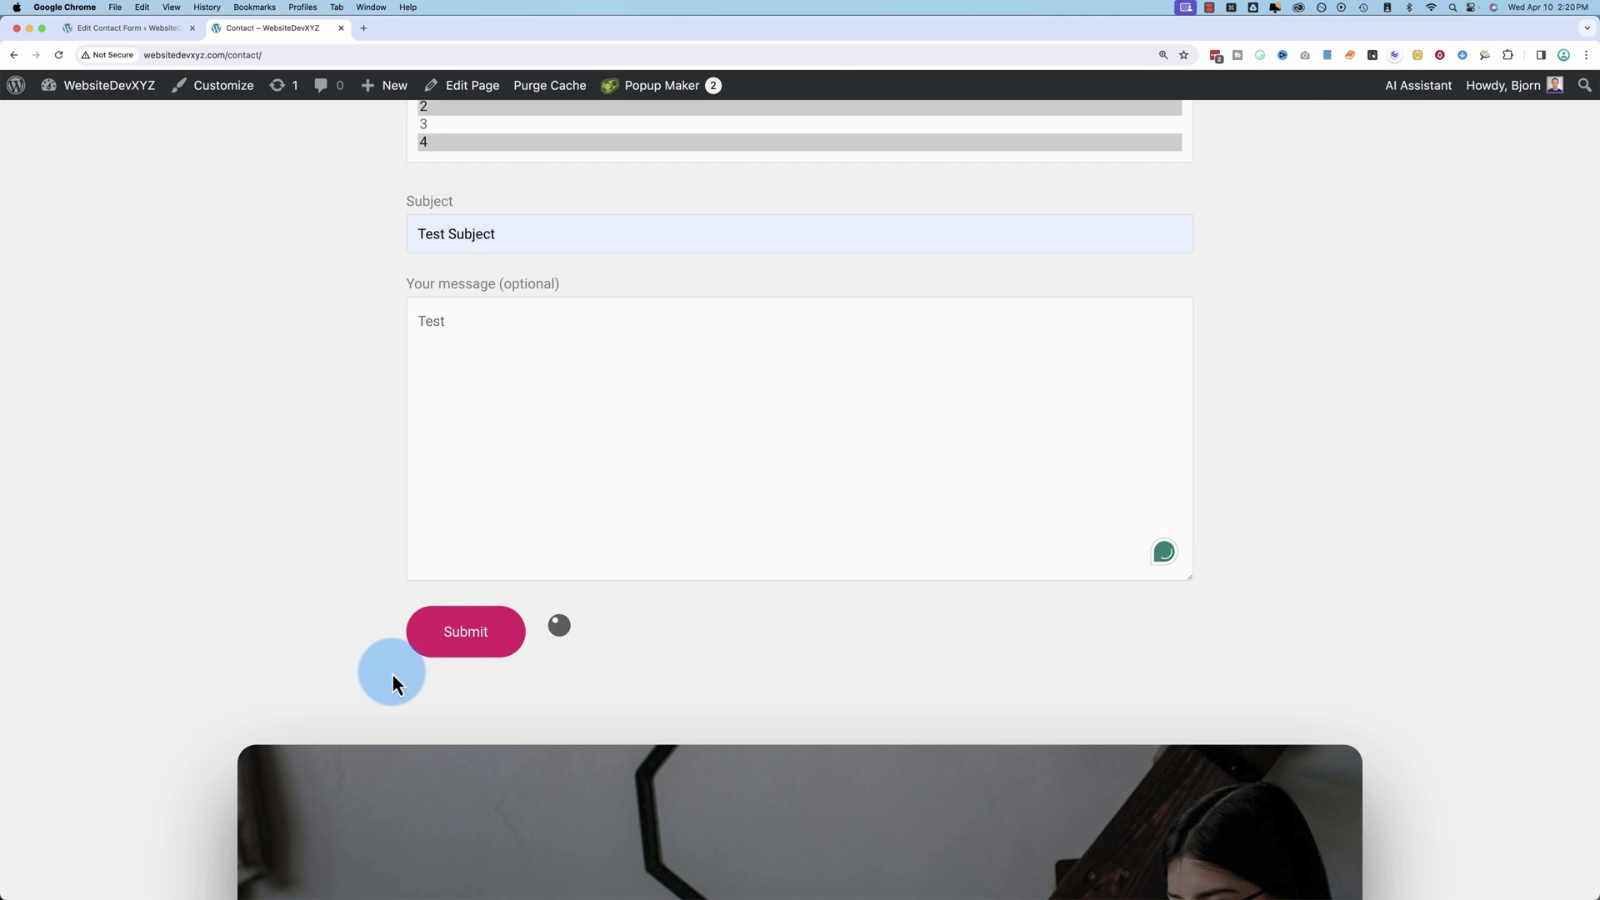
# Step: In Gmail, confirm the notification email lists 'Your favorite number: 2, 4'
pyautogui.moveTo(389, 678); pyautogui.dragTo(603, 678)
pyautogui.scroll(2, 309, 537)
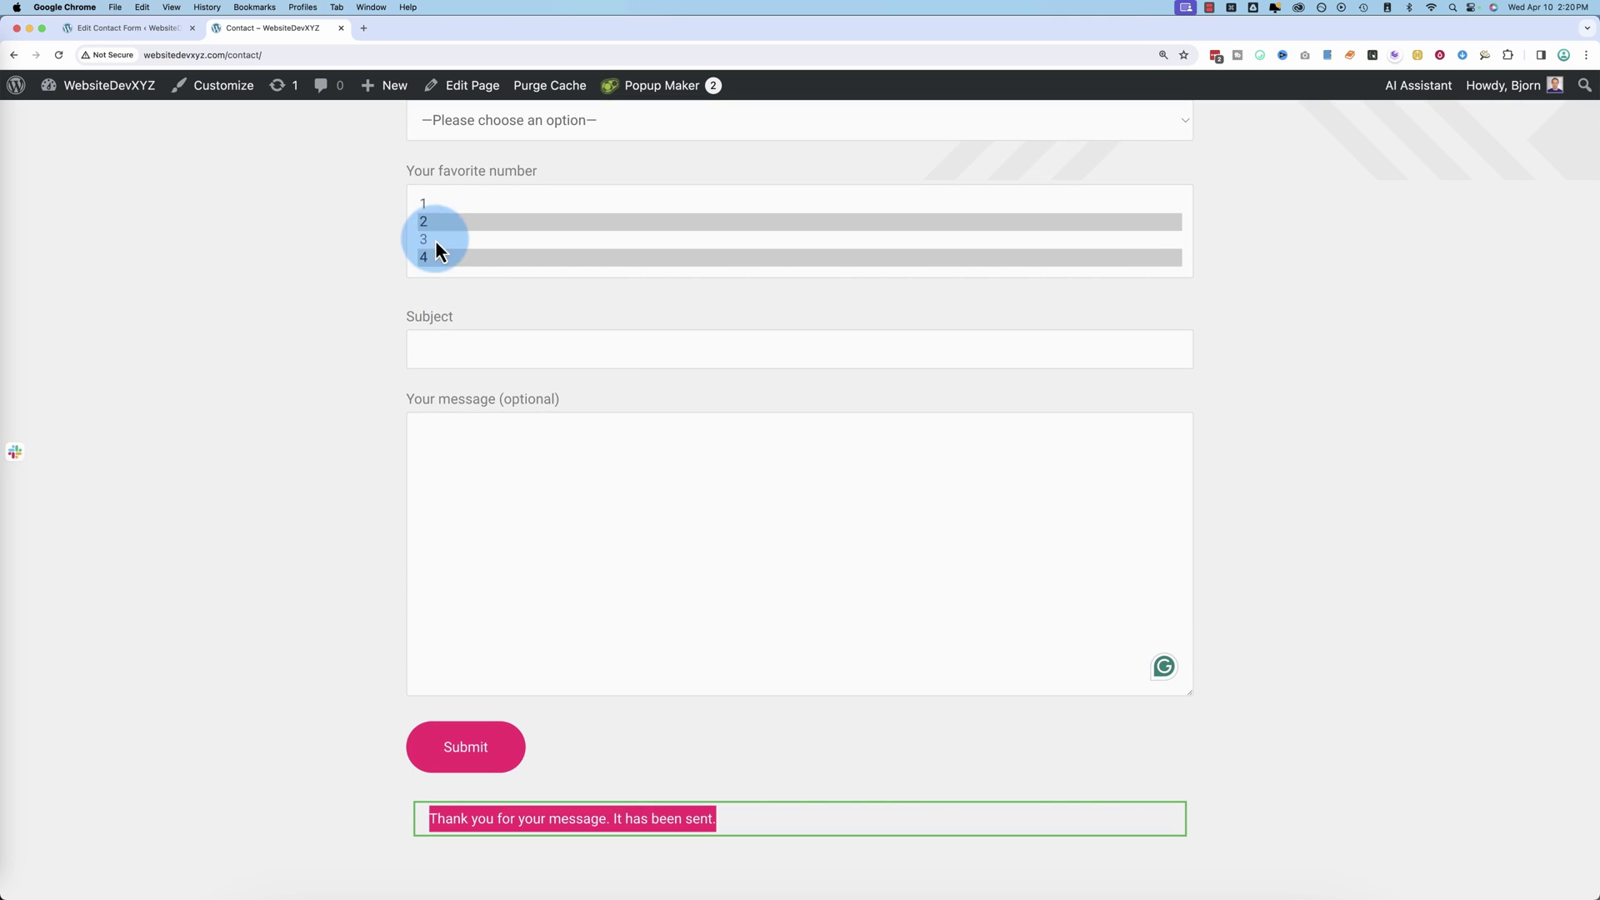
pyautogui.press('super+Tab')
pyautogui.press('super+Tab')
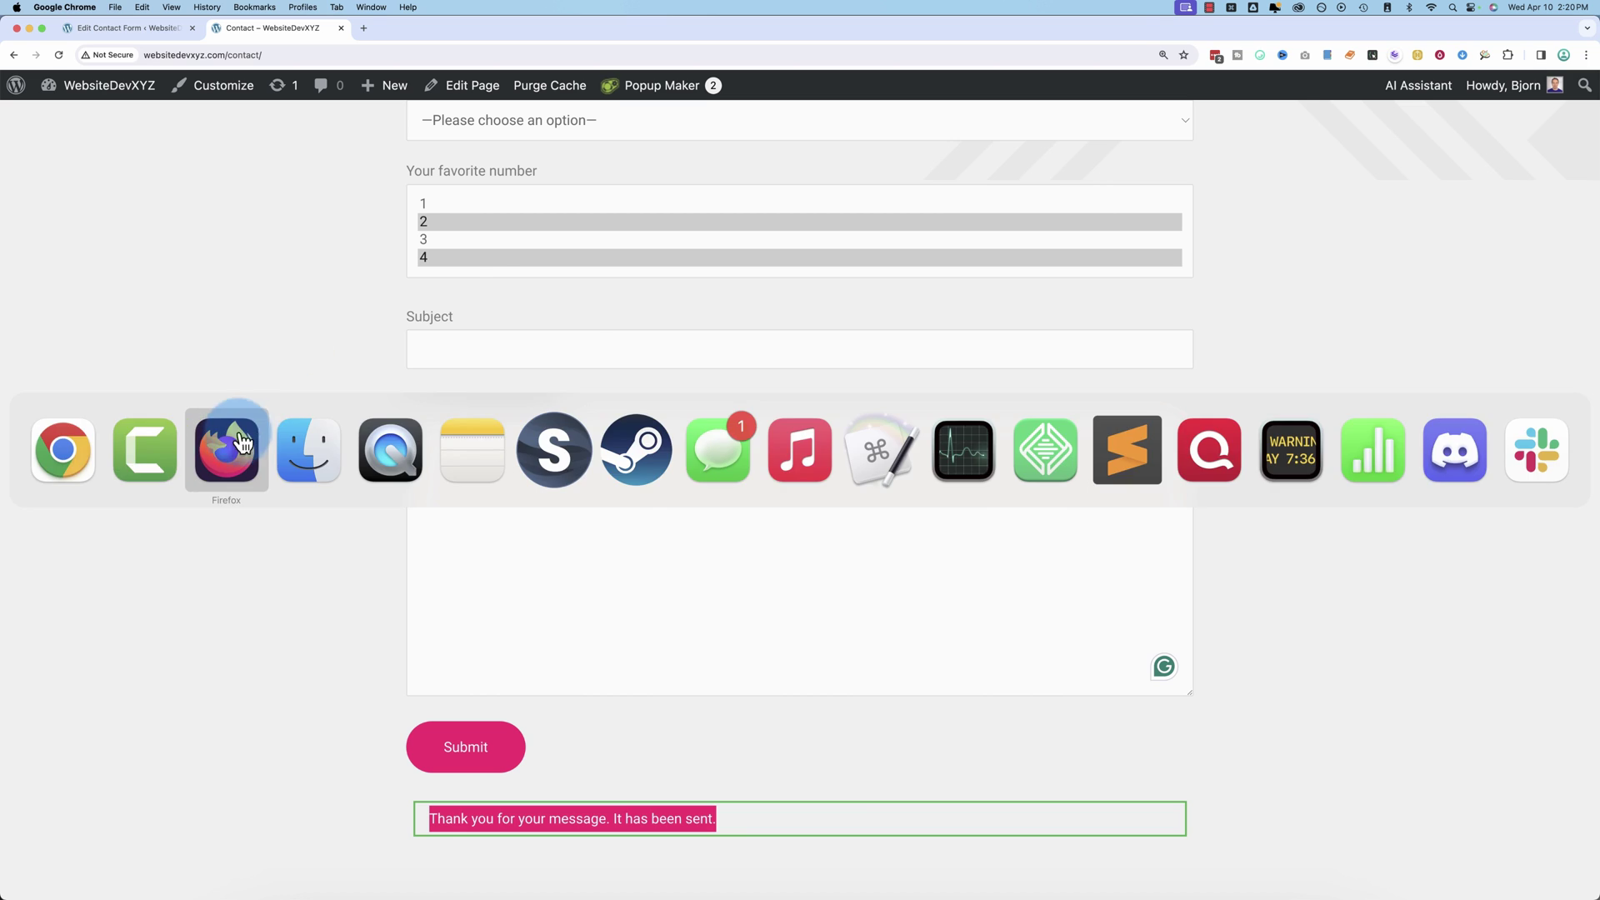
pyautogui.scroll(-3, 436, 593)
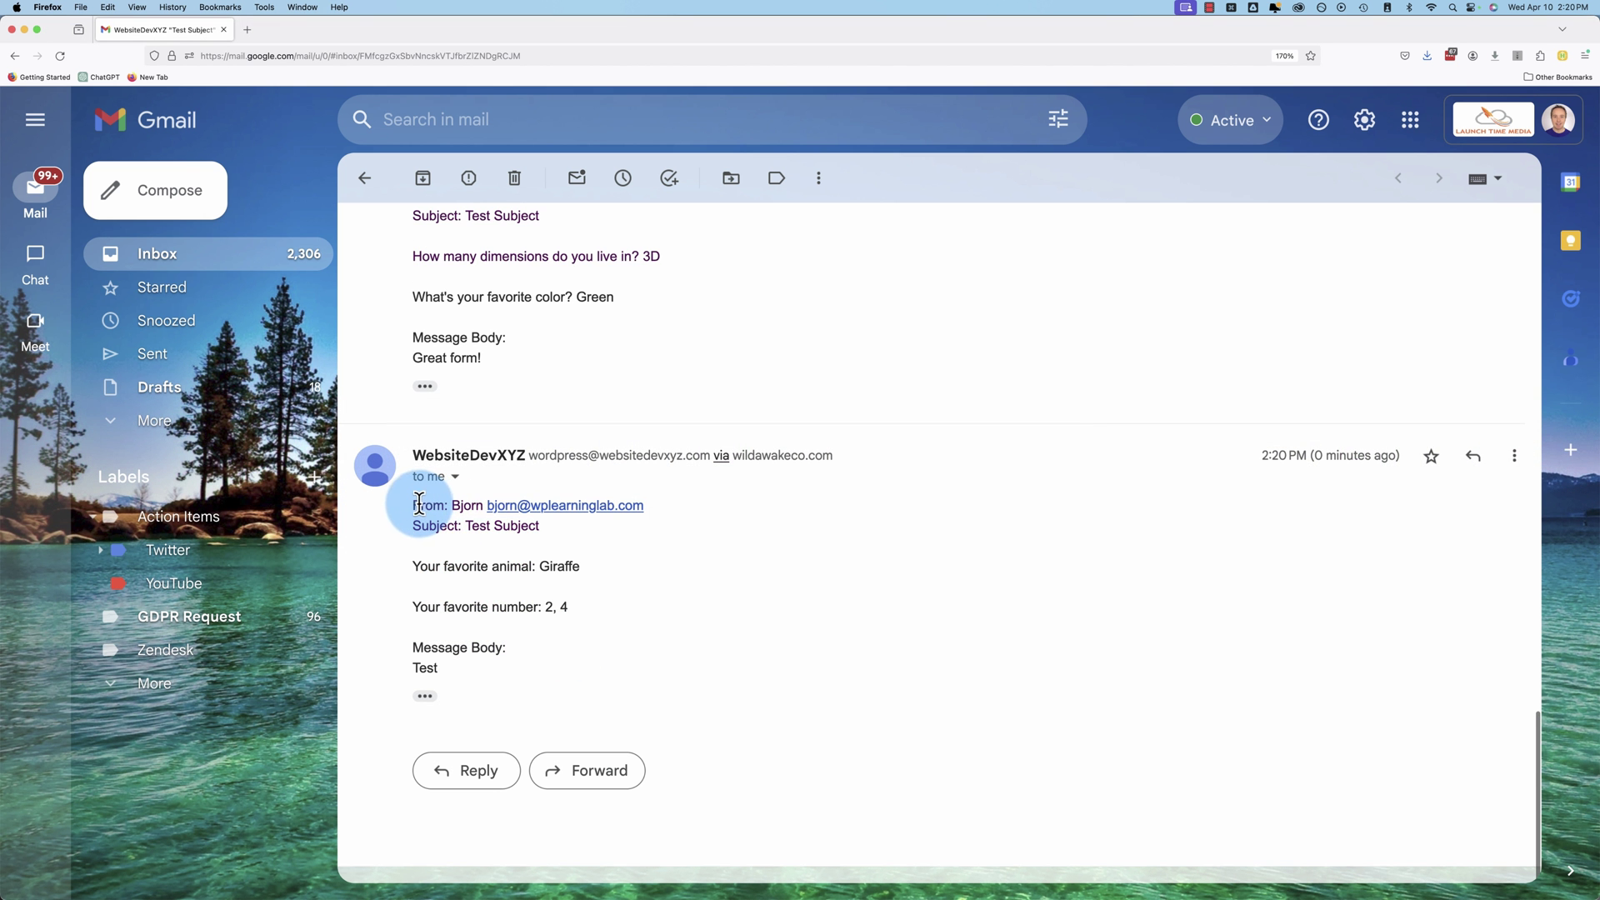
pyautogui.moveTo(410, 501); pyautogui.dragTo(581, 661)
pyautogui.click(552, 602)
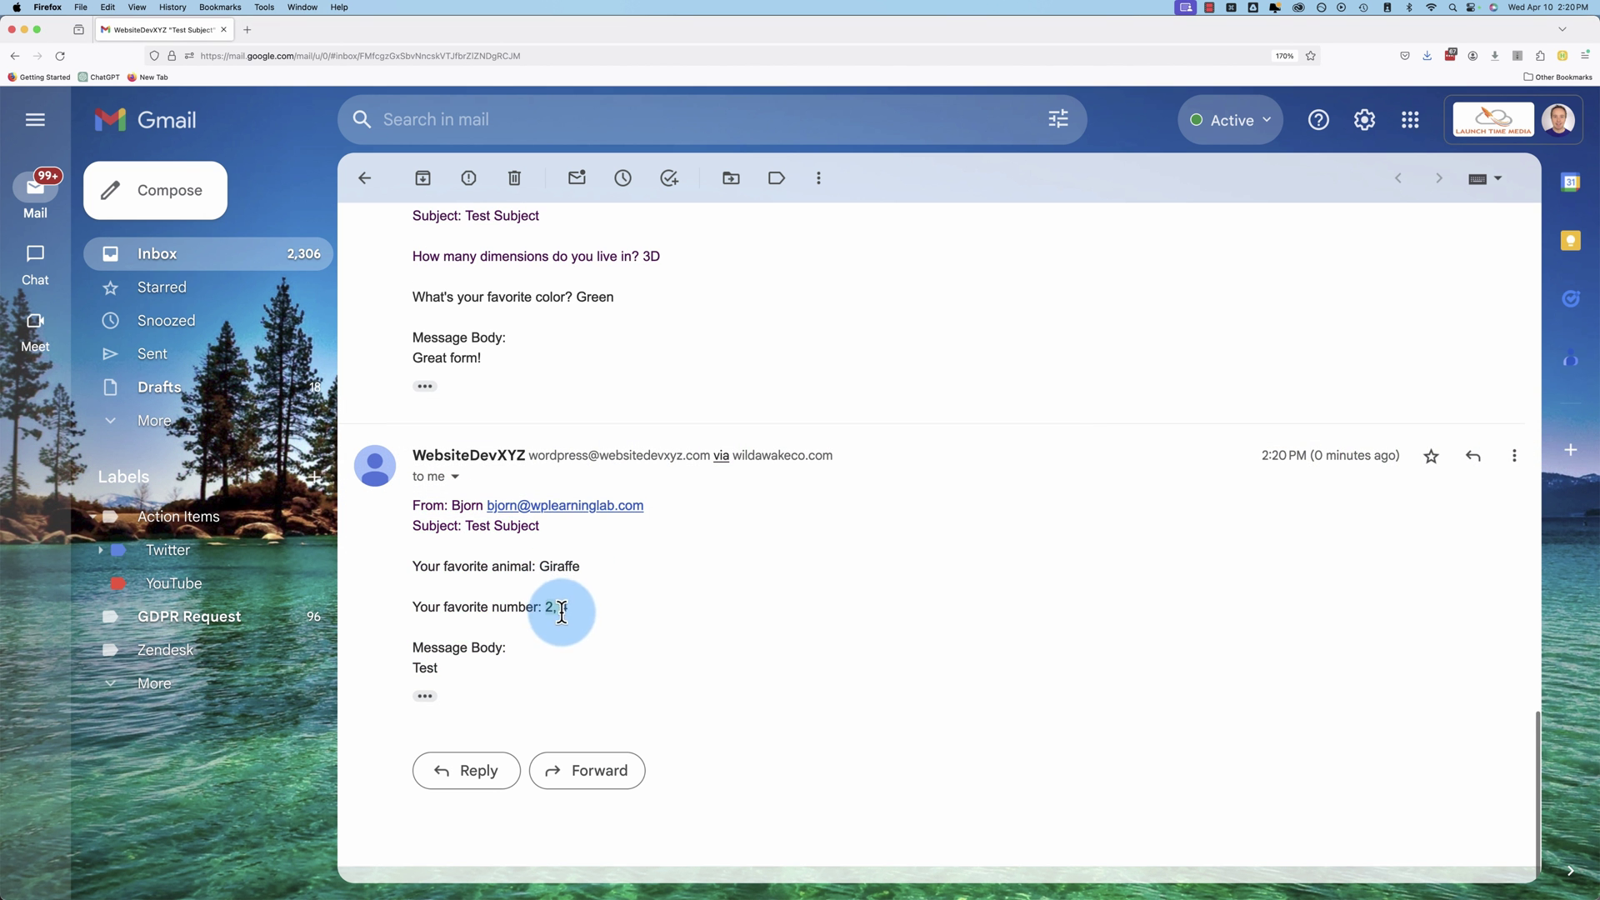
pyautogui.press('super+Tab')
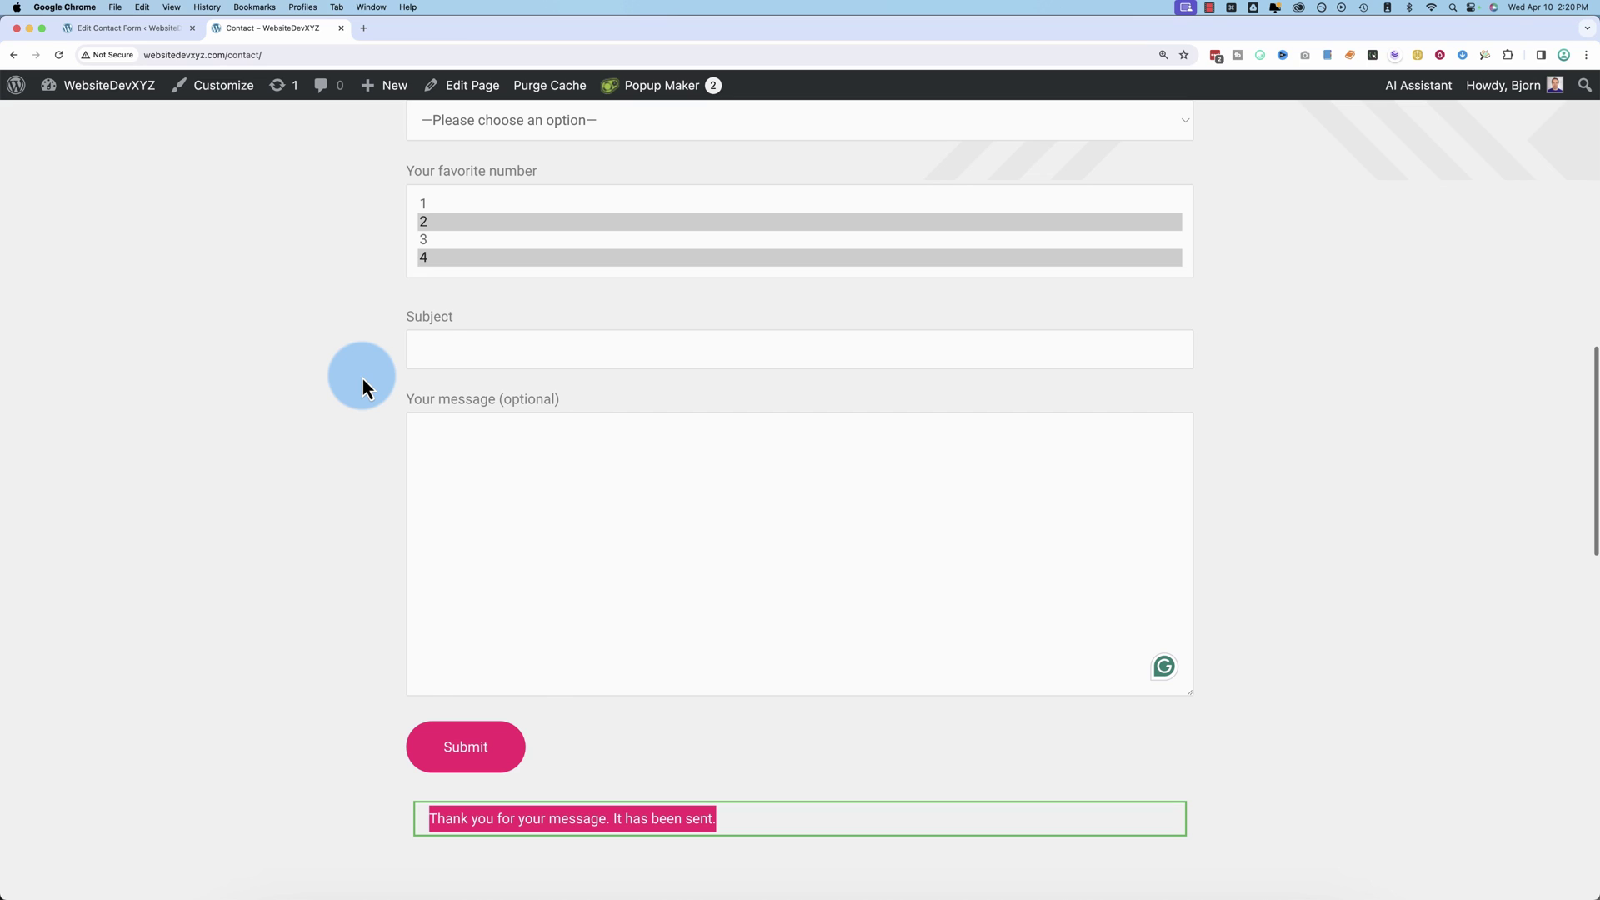